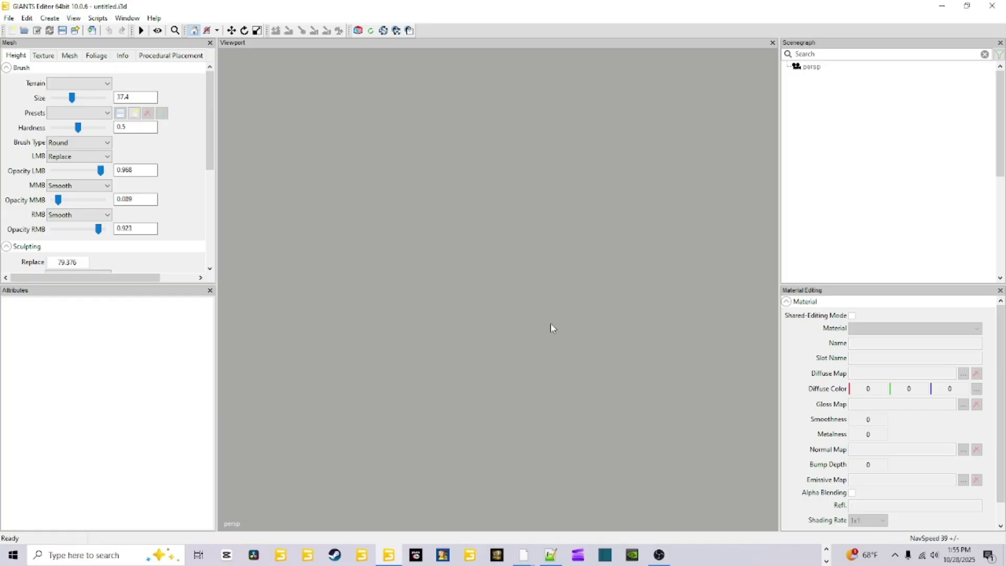
Switch to Chrome, open the GIANTS Developer Network site from the search results and go to its login email and password fields.
click(826, 551)
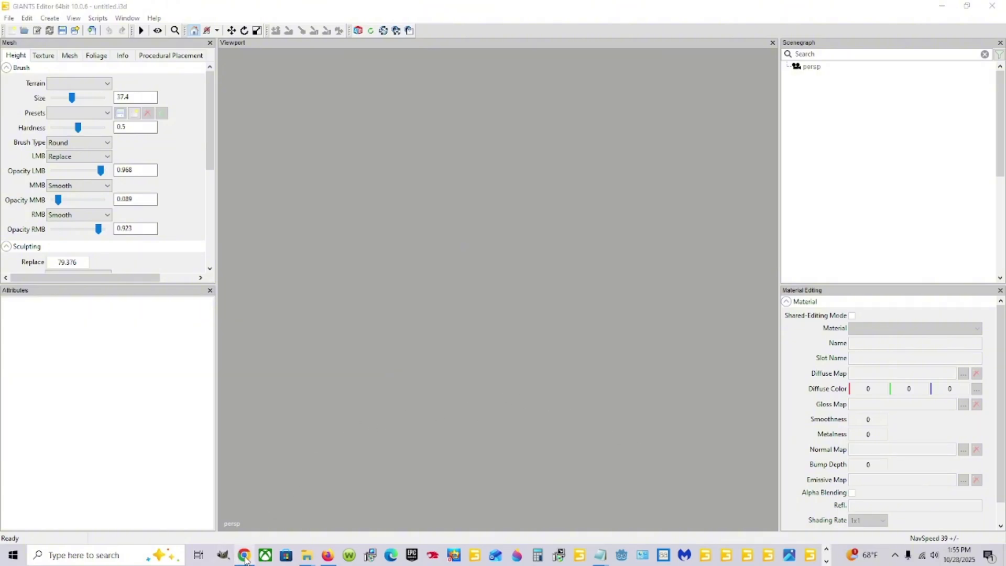
mouse_move(244, 555)
click(254, 477)
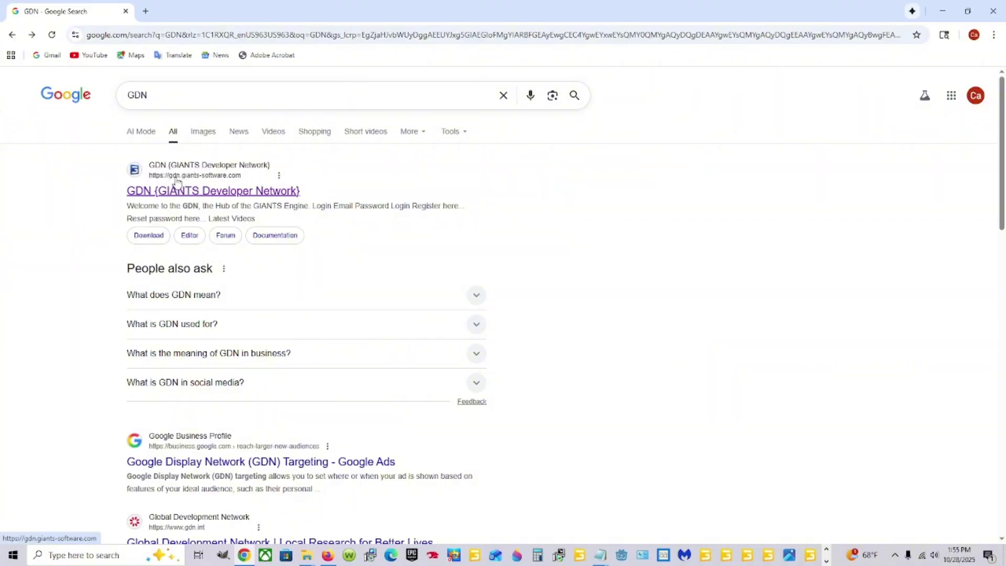
click(209, 196)
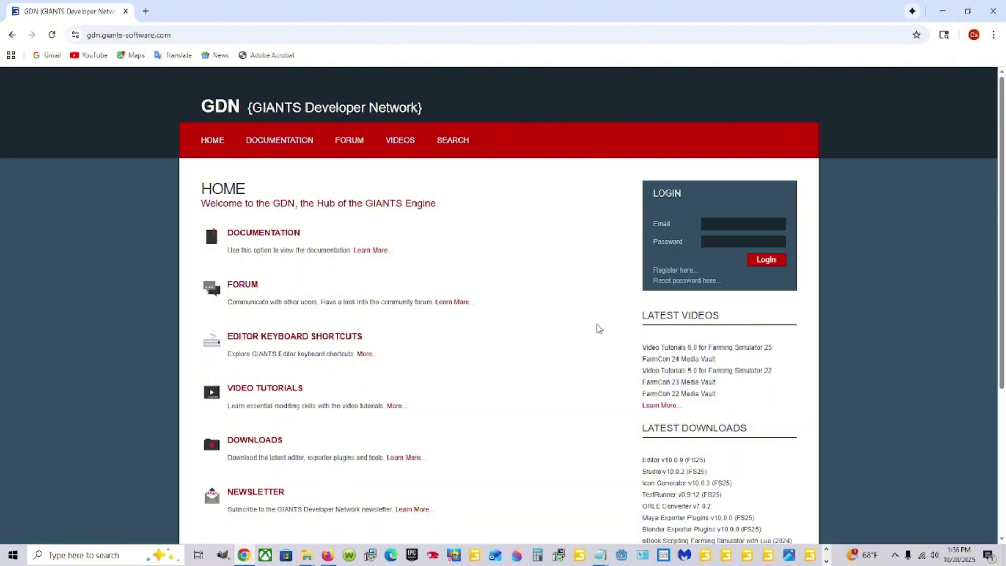
click(710, 224)
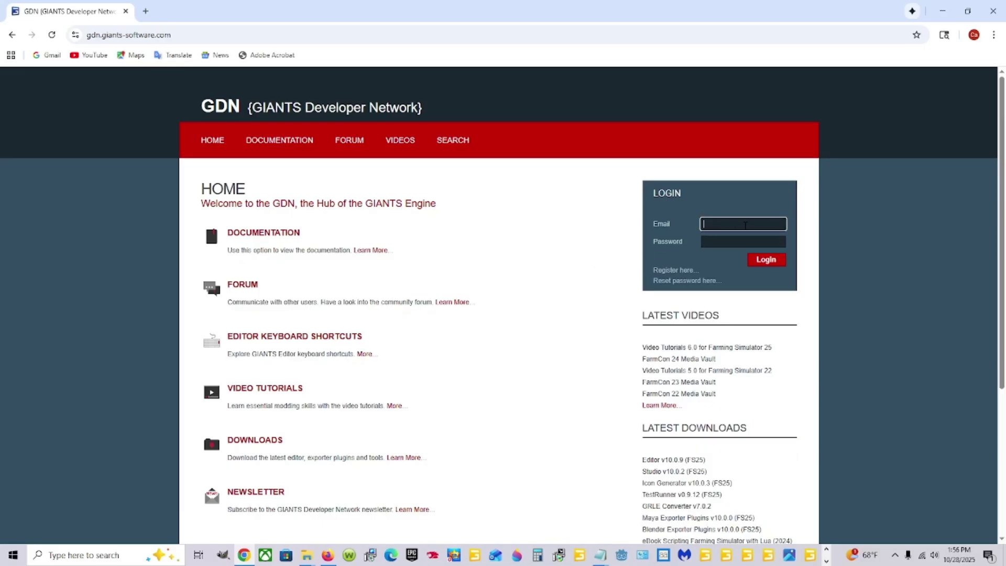
click(706, 242)
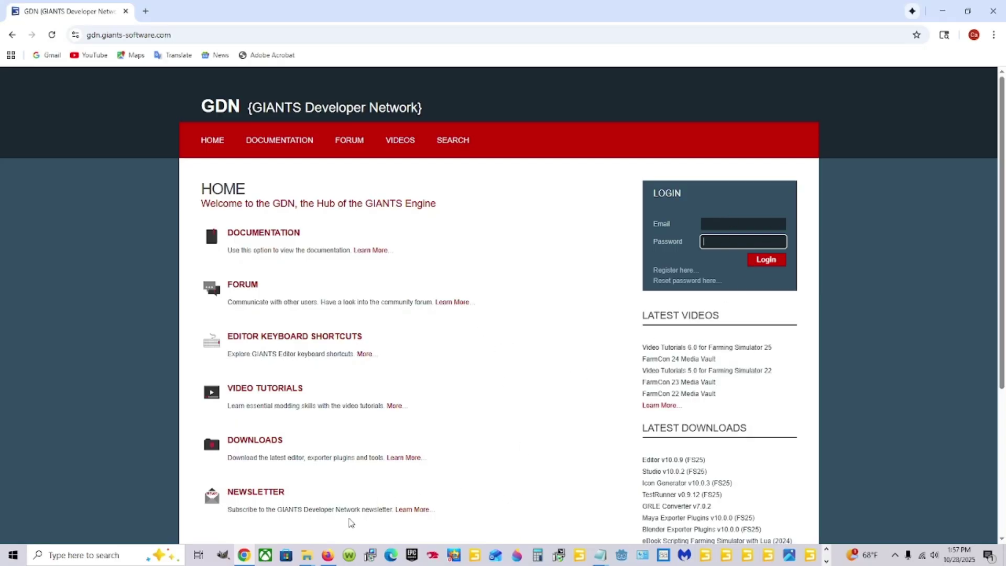
Switch to the Firefox window with the GDN Downloads page and check the listed tools' versions and release dates.
mouse_move(328, 555)
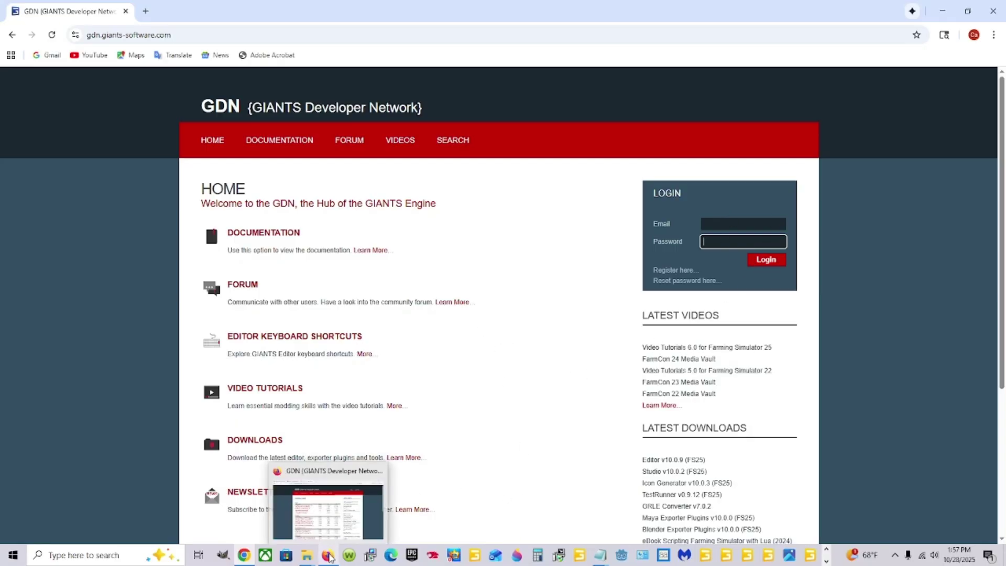
click(341, 478)
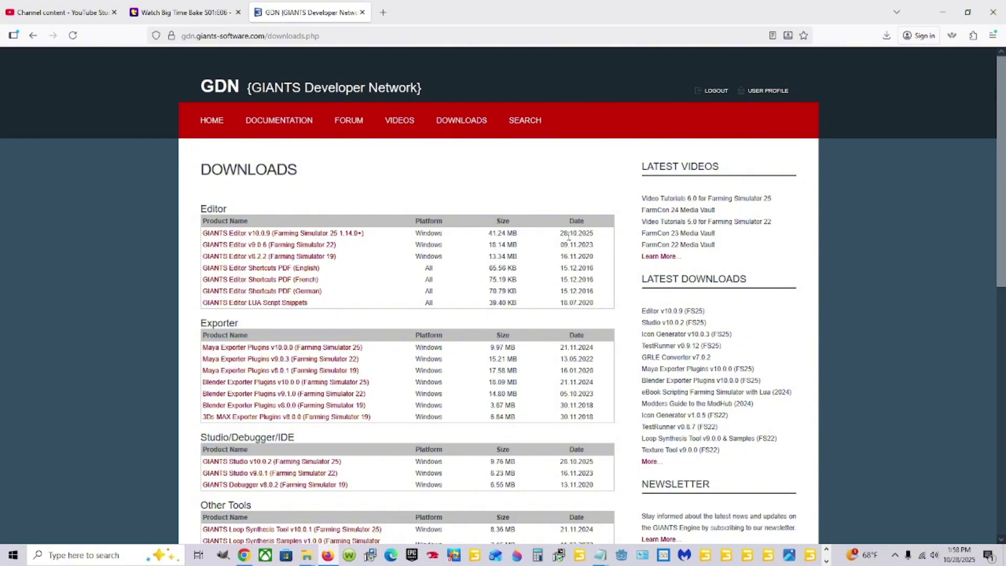
scroll(574, 276, down, 2)
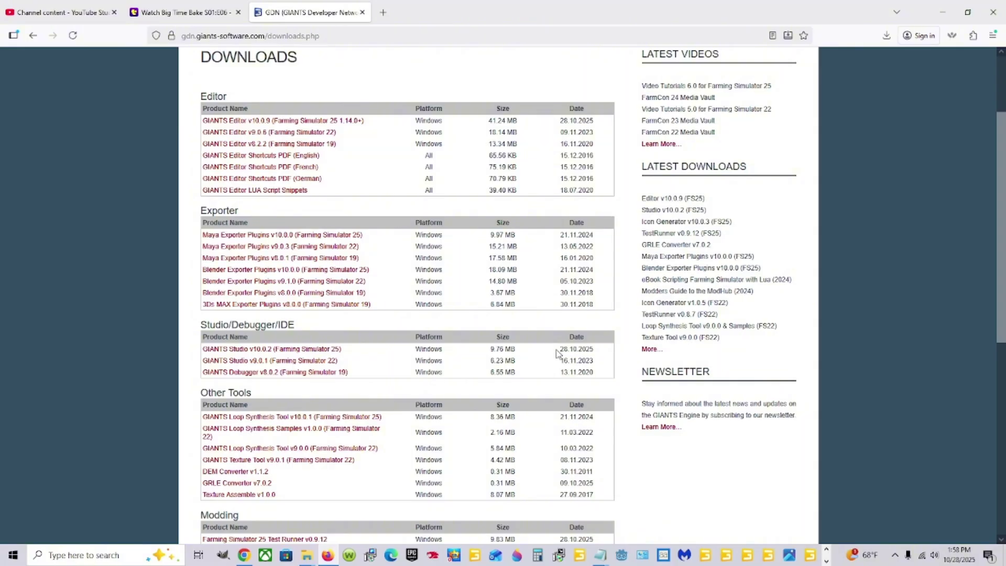
scroll(443, 335, down, 3)
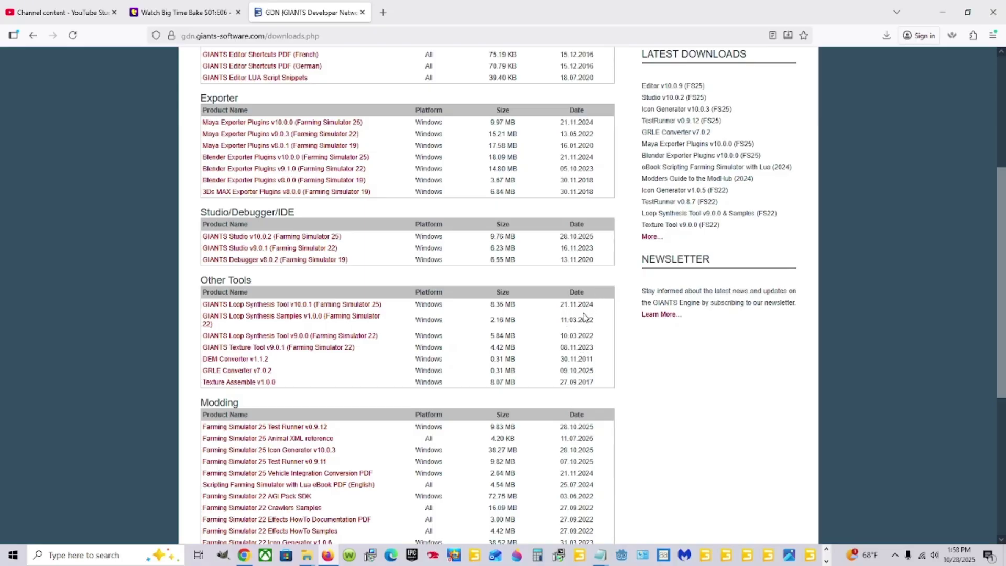
scroll(547, 347, down, 2)
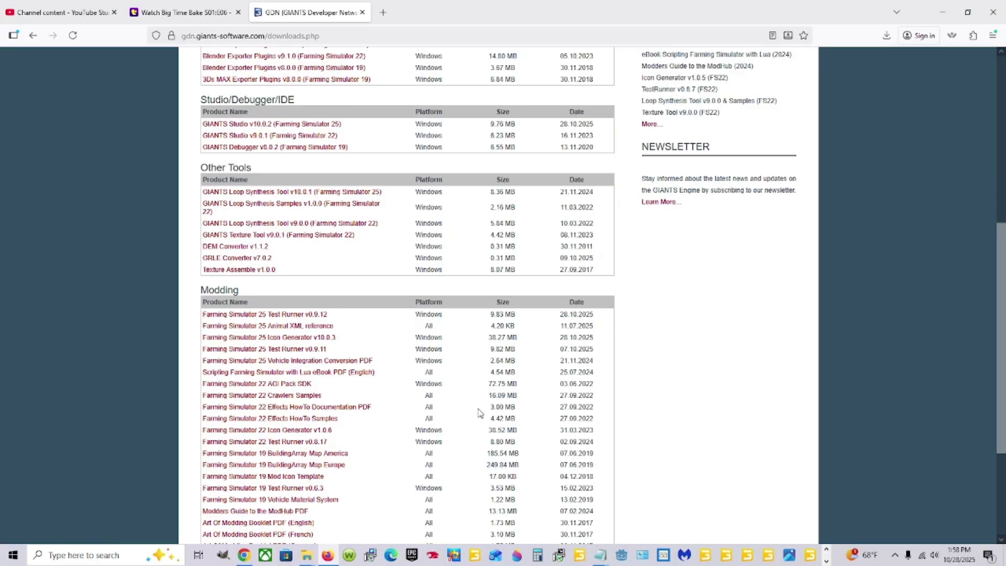
scroll(477, 491, down, 1)
scroll(478, 491, down, 3)
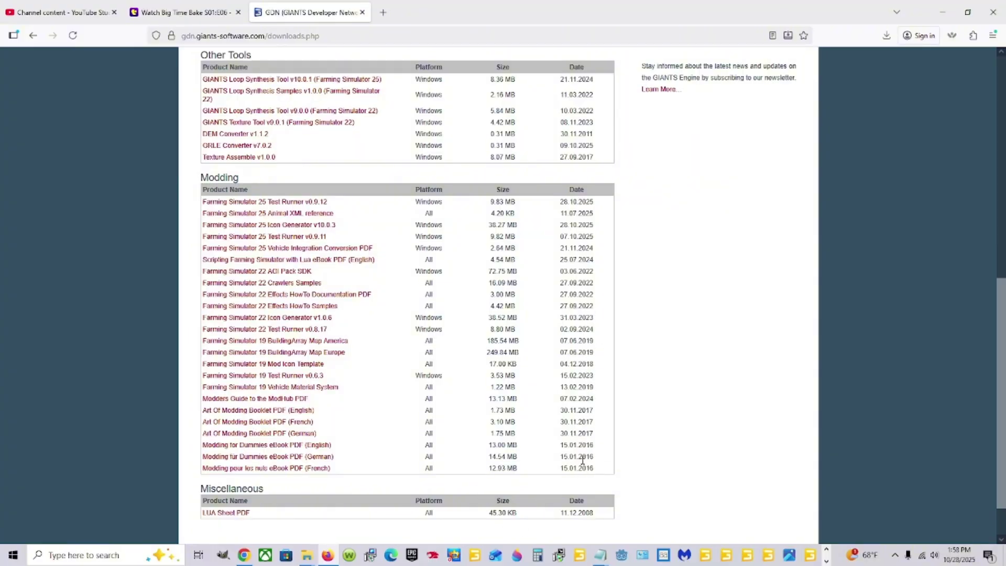
scroll(477, 398, up, 10)
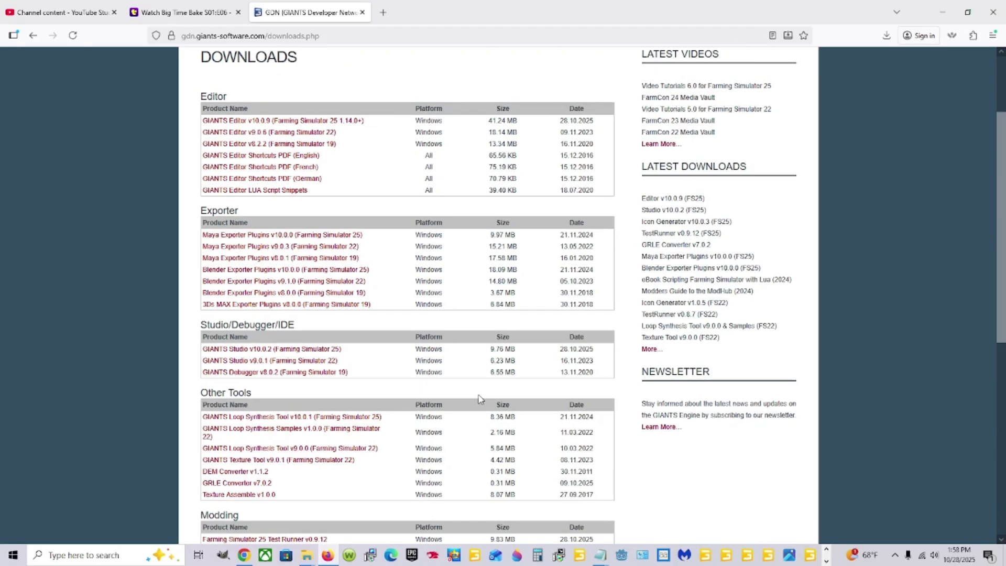
scroll(477, 398, up, 3)
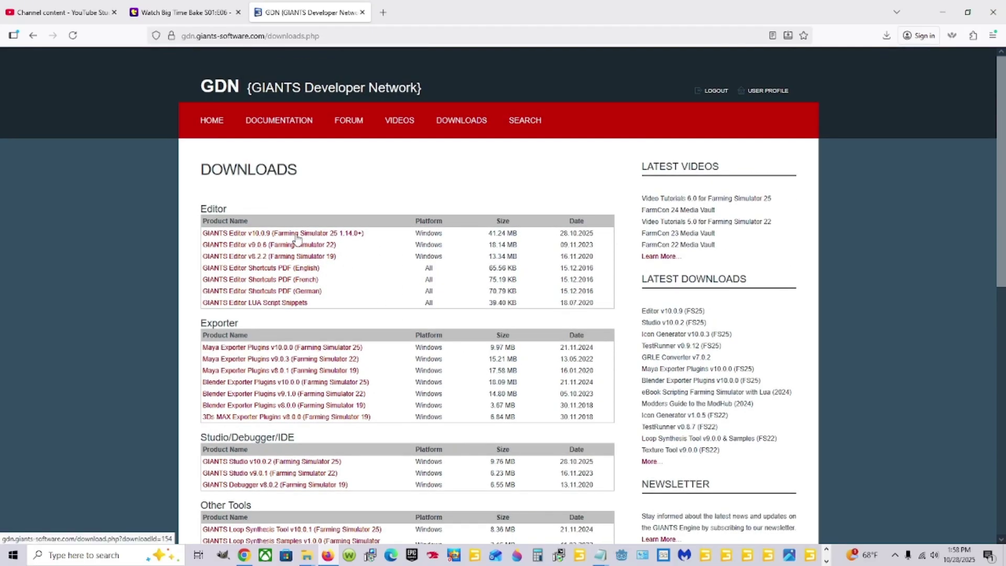
Download GIANTS Editor v10.0.9 and GIANTS Studio v10.0.2 for Farming Simulator 25.
click(345, 234)
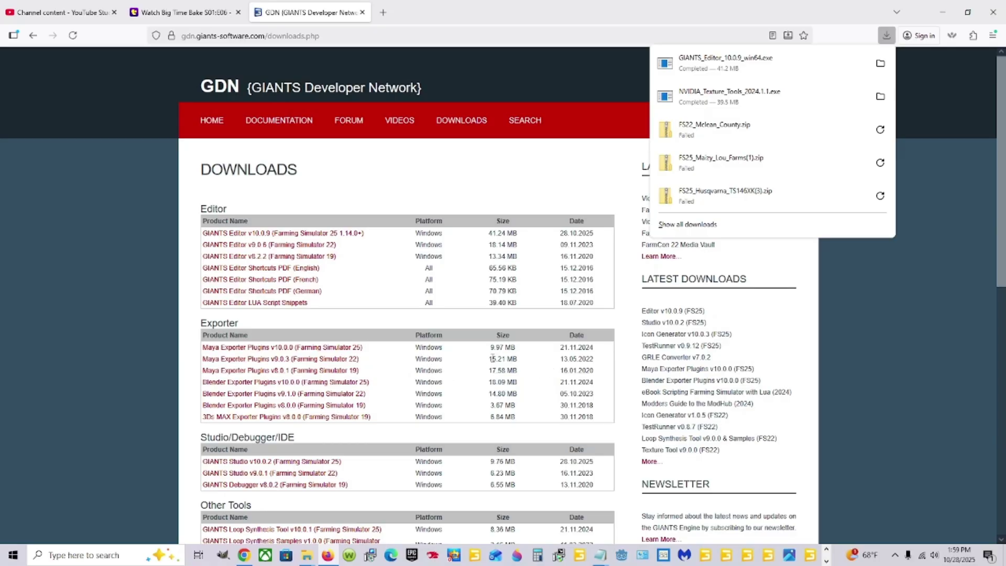
scroll(479, 365, down, 2)
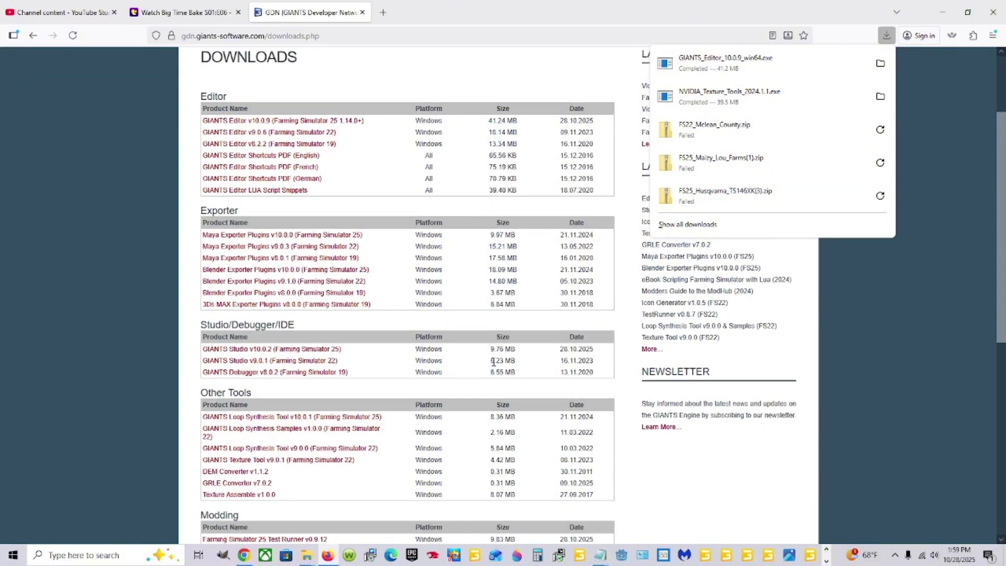
click(317, 350)
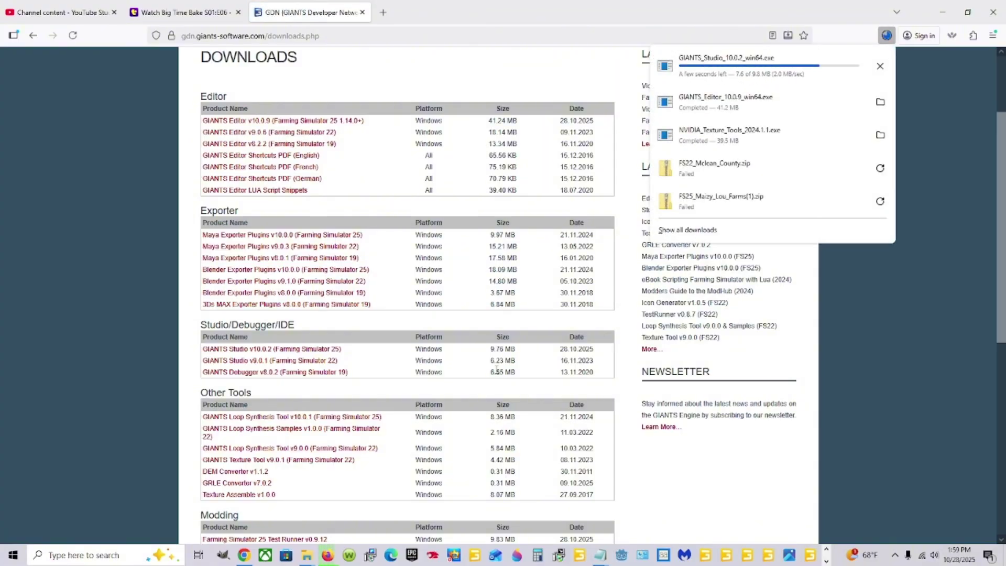
Download GRLE Converter v7.0.2 and Farming Simulator 25 Test Runner v0.9.12.
scroll(463, 370, down, 2)
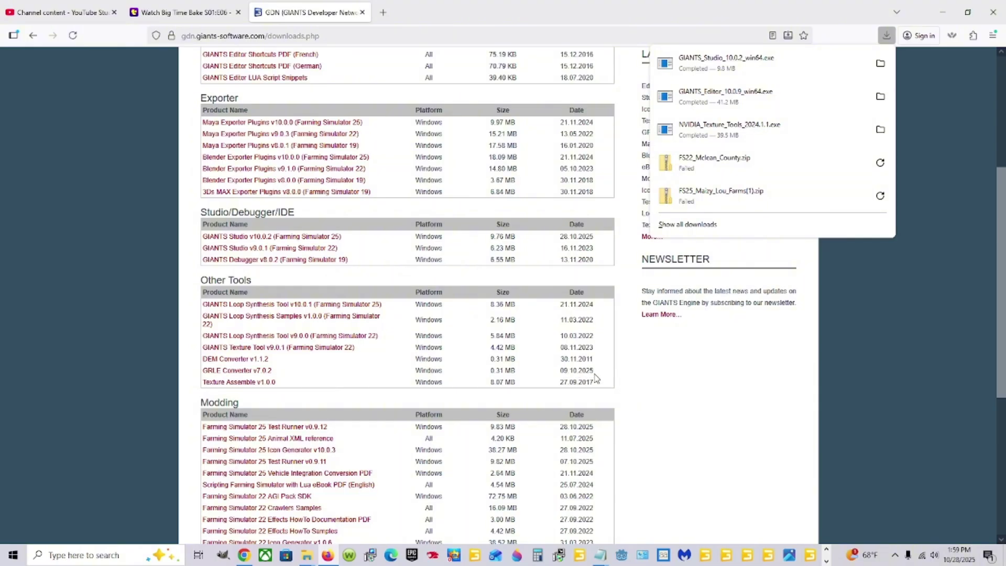
click(266, 370)
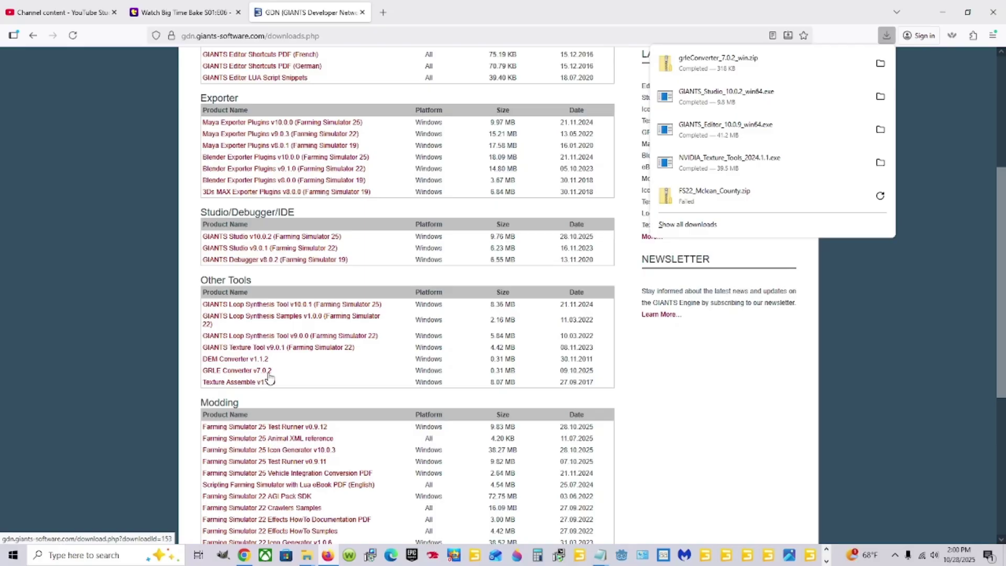
scroll(377, 361, down, 1)
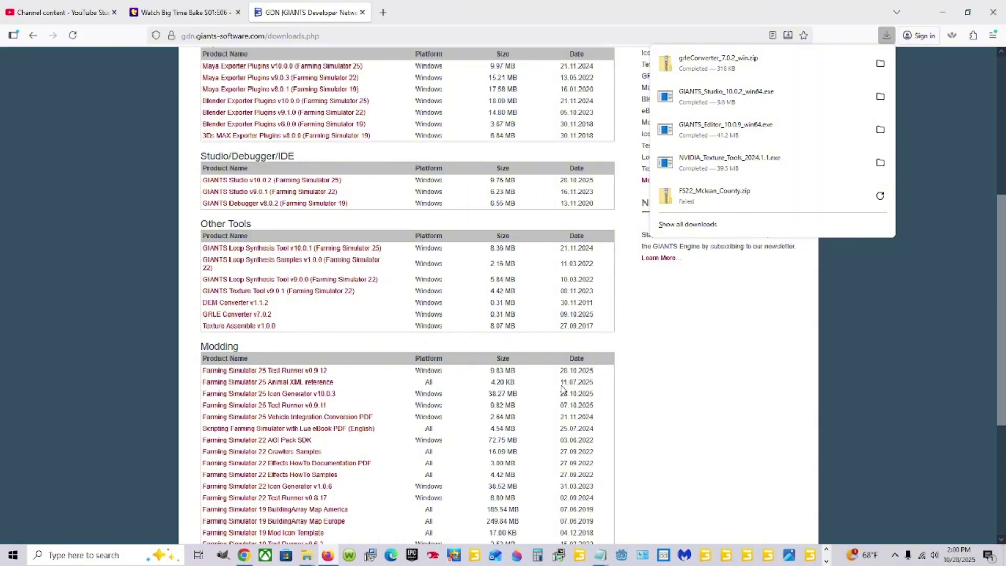
click(282, 371)
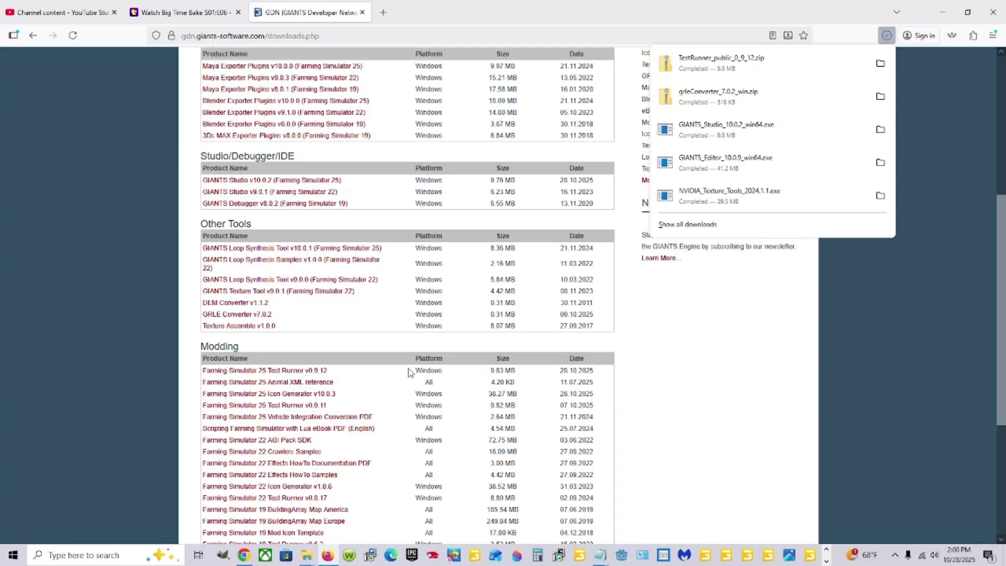
Download Farming Simulator 25 Icon Generator v10.0.3 and Test Runner v0.9.11, and check the remaining Modding and Miscellaneous entries.
scroll(409, 372, down, 1)
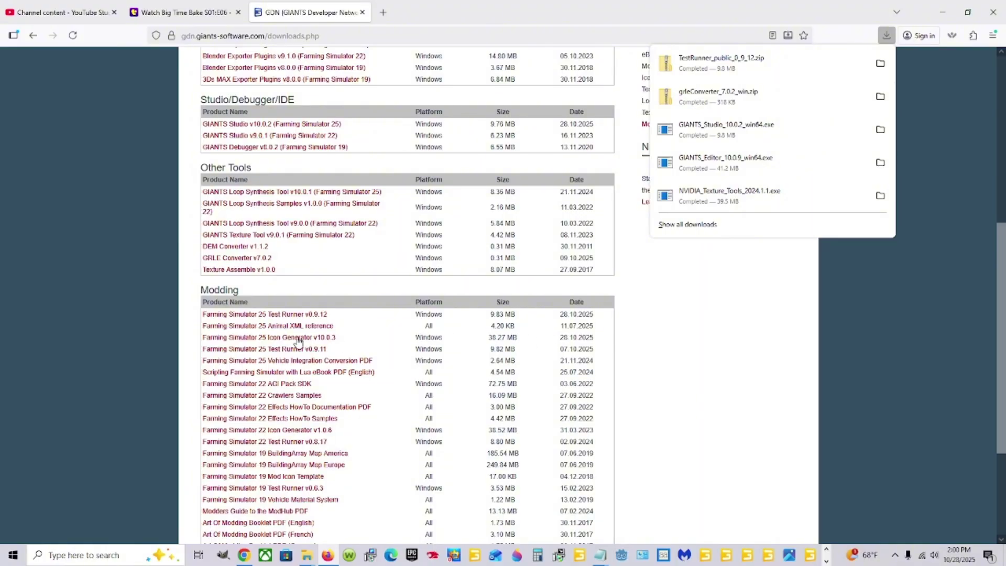
click(279, 340)
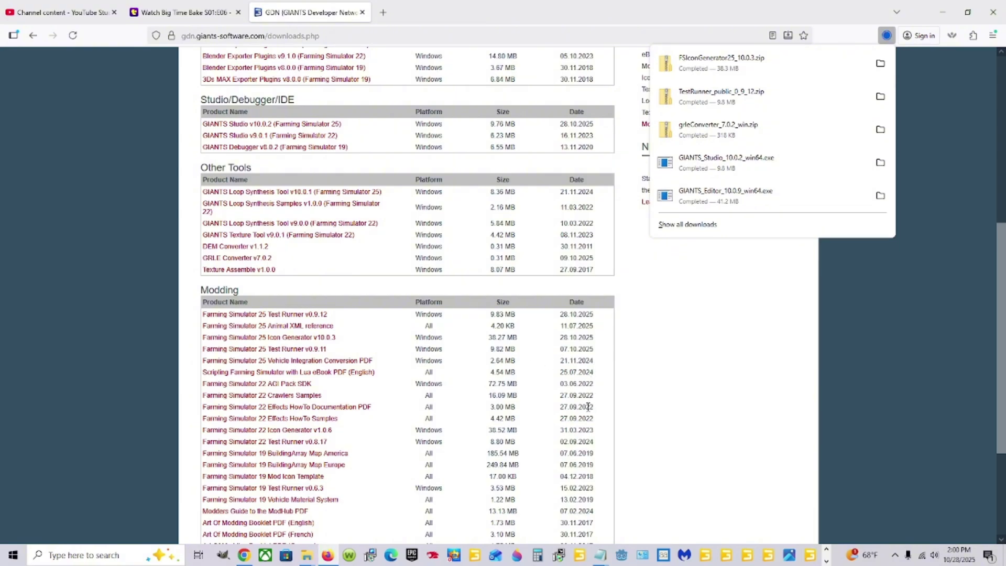
scroll(588, 407, down, 2)
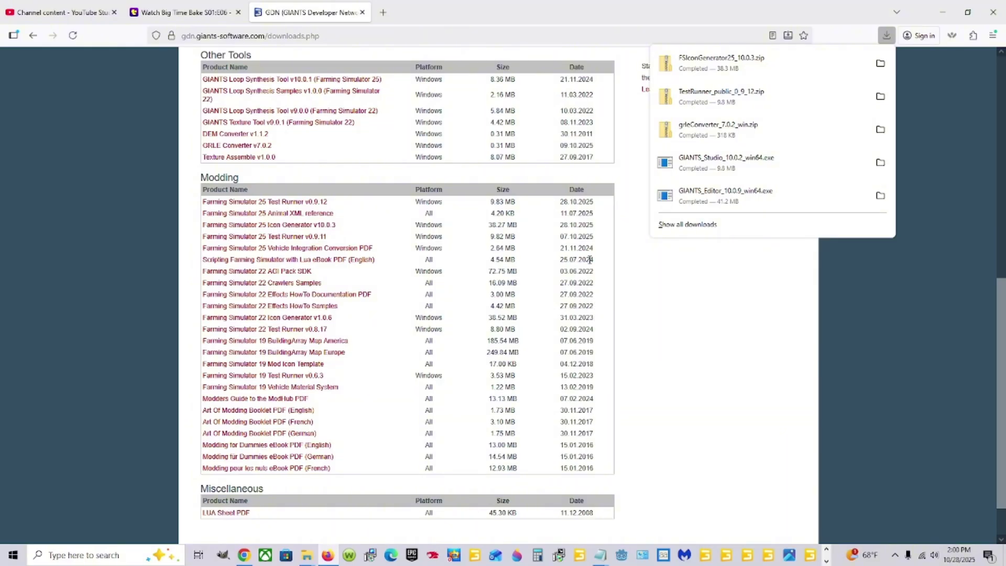
scroll(524, 353, down, 2)
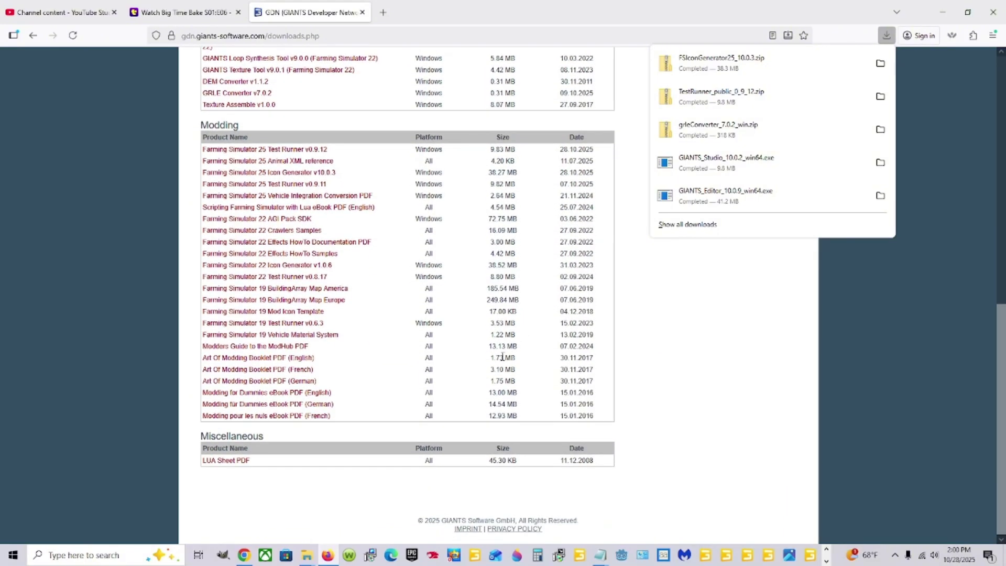
scroll(502, 357, up, 4)
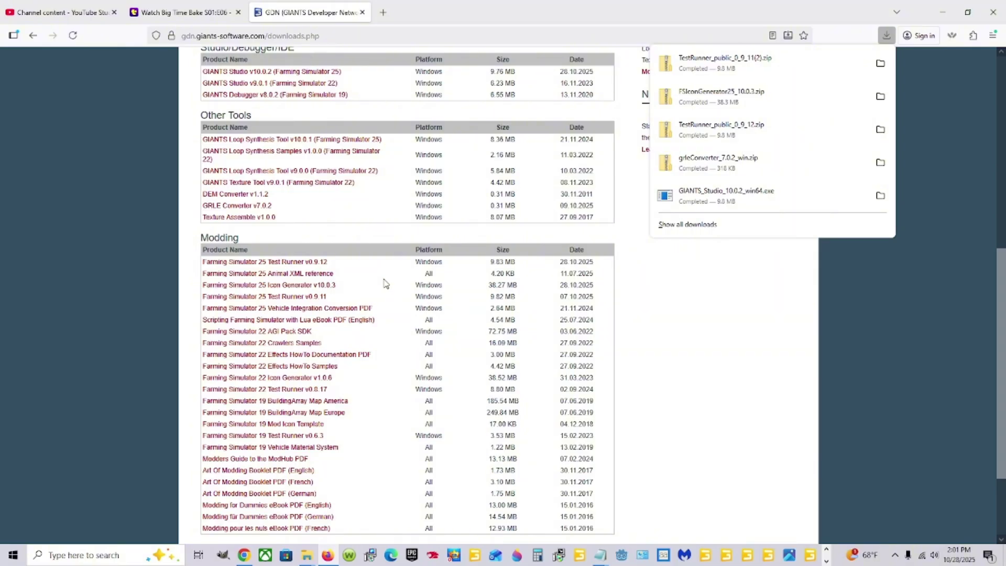
scroll(544, 387, down, 4)
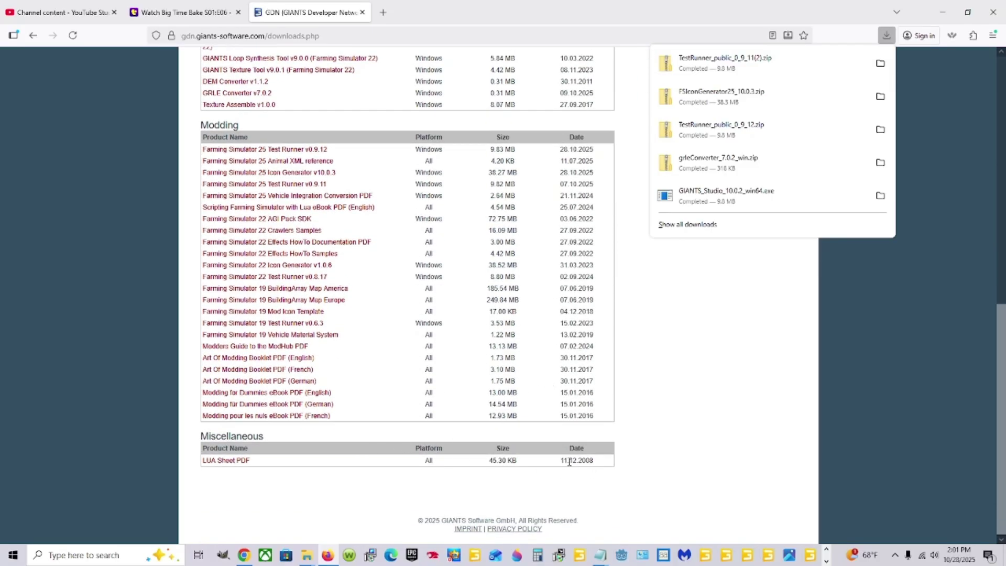
scroll(569, 462, up, 2)
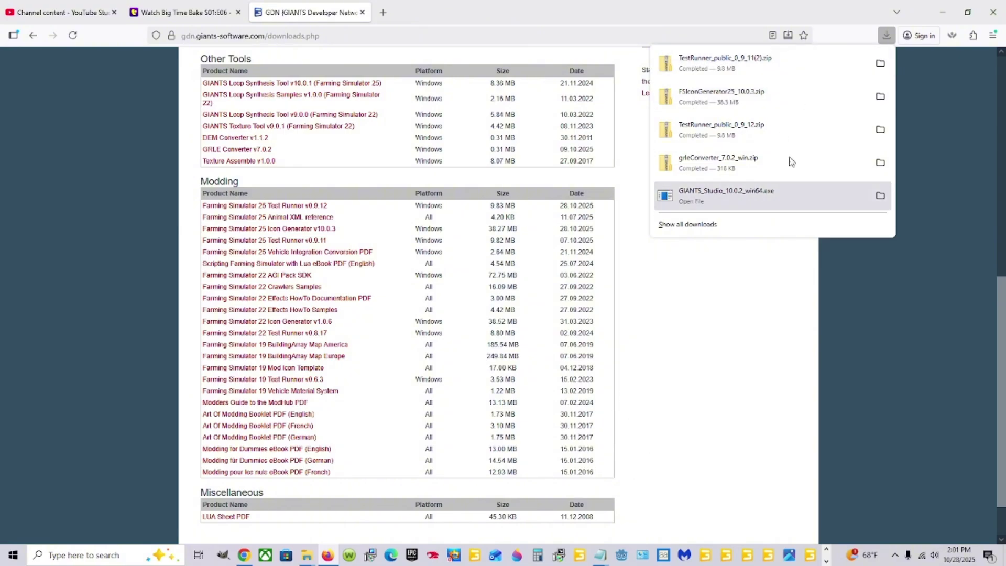
Open a new File Explorer window alongside the folder windows already open.
click(827, 547)
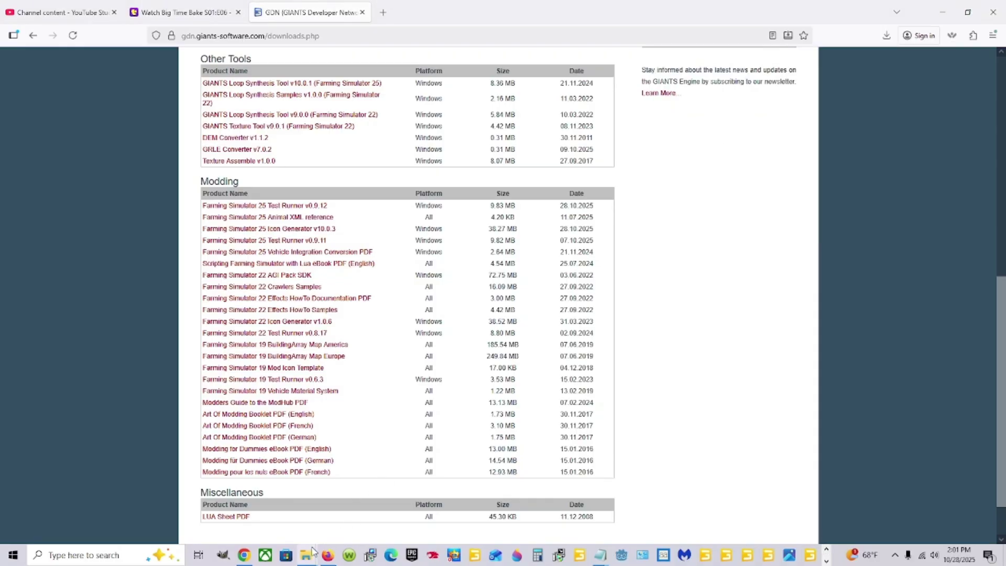
mouse_move(312, 548)
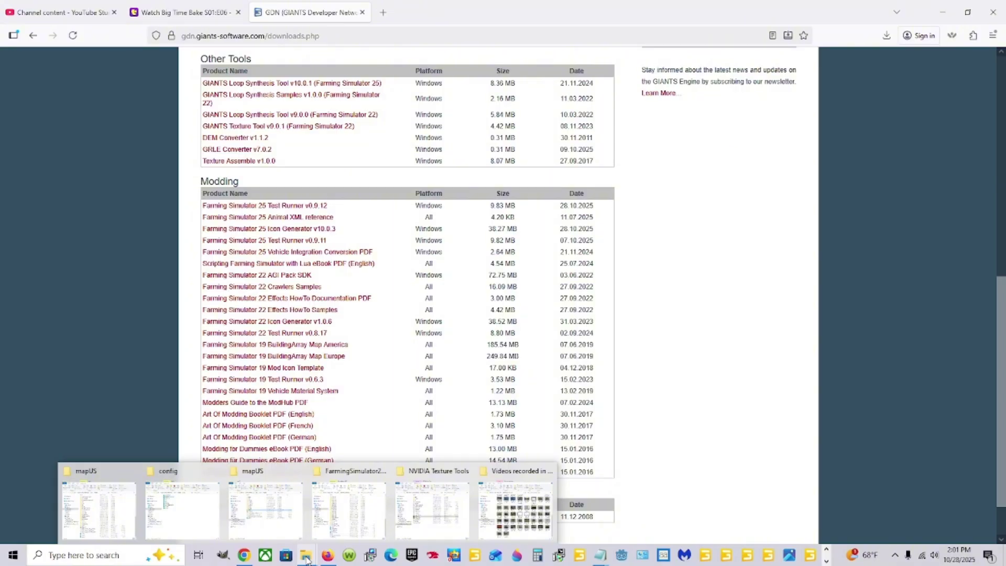
right_click(307, 560)
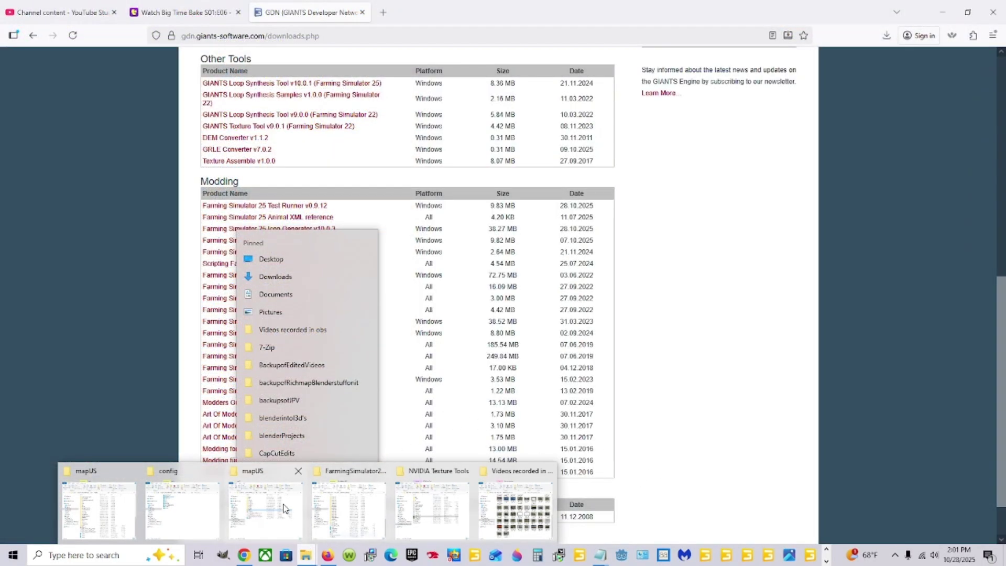
click(308, 559)
right_click(308, 559)
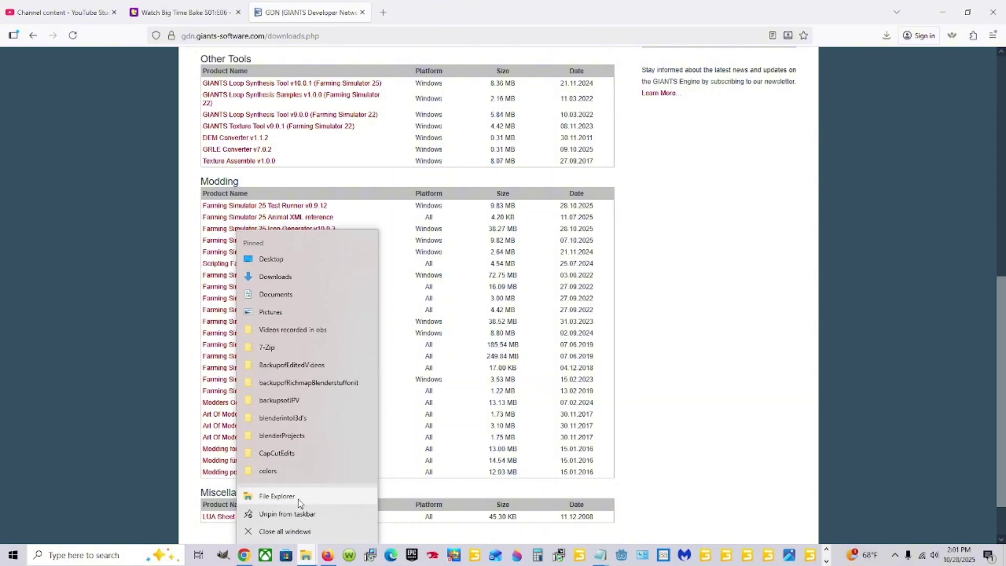
click(301, 497)
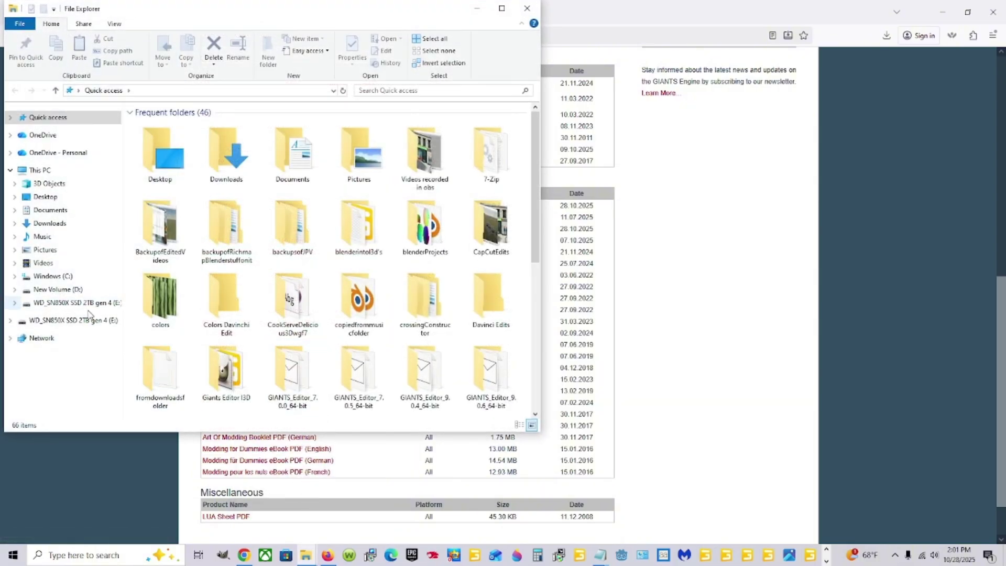
View the folders on the WD_SN850X SSD (E:) drive, and open the Downloads folder in the same window.
click(106, 304)
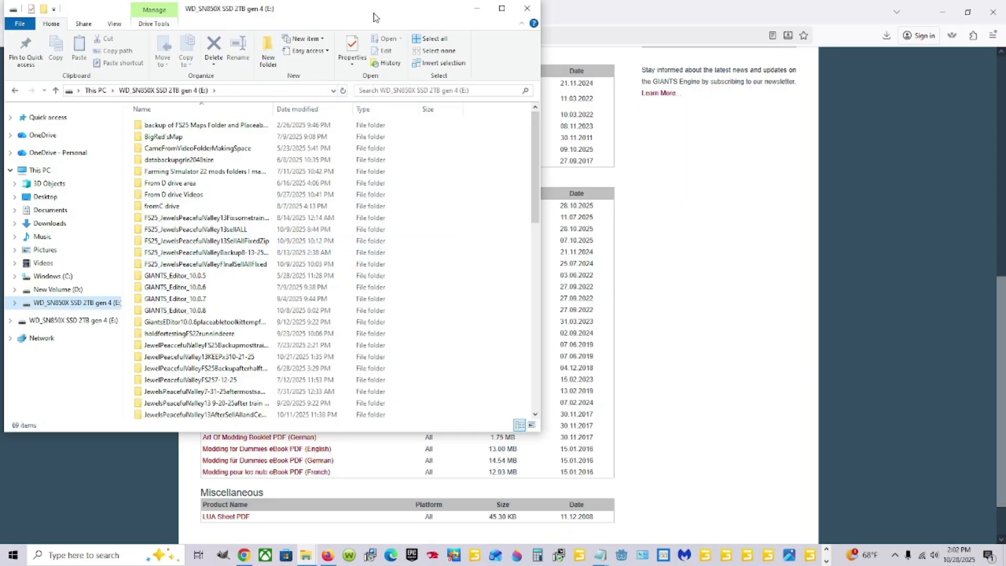
drag(373, 14, 545, 53)
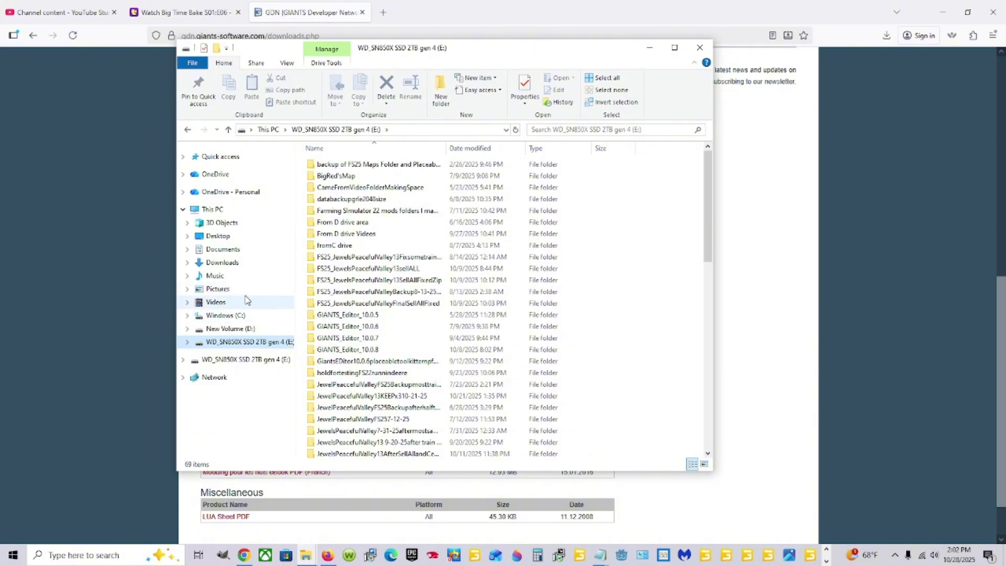
click(254, 262)
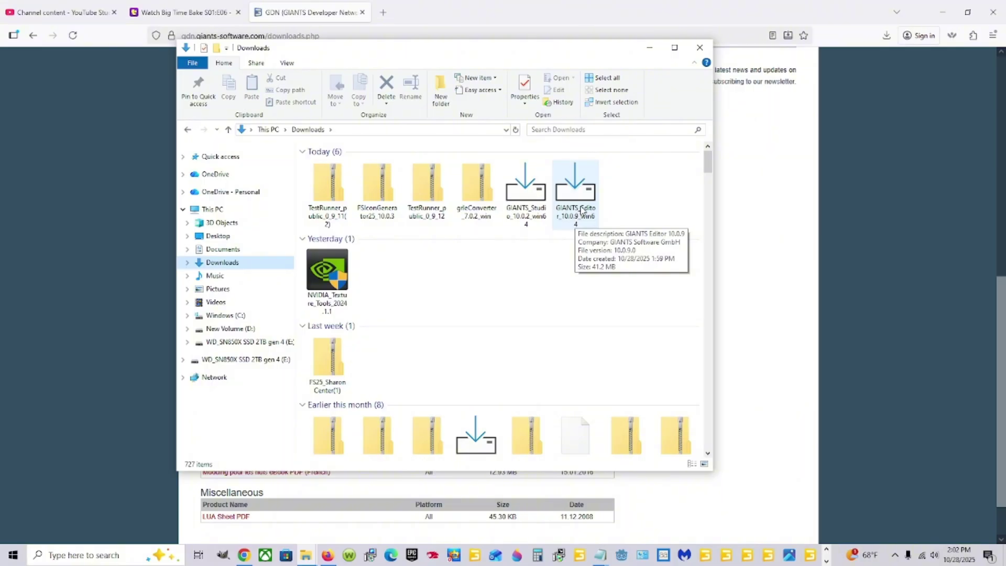
Copy the GIANTS_Editor_10.0.9_win64 installer from Downloads into the root of the WD_SN850X SSD (E:) drive.
click(581, 210)
right_click(575, 209)
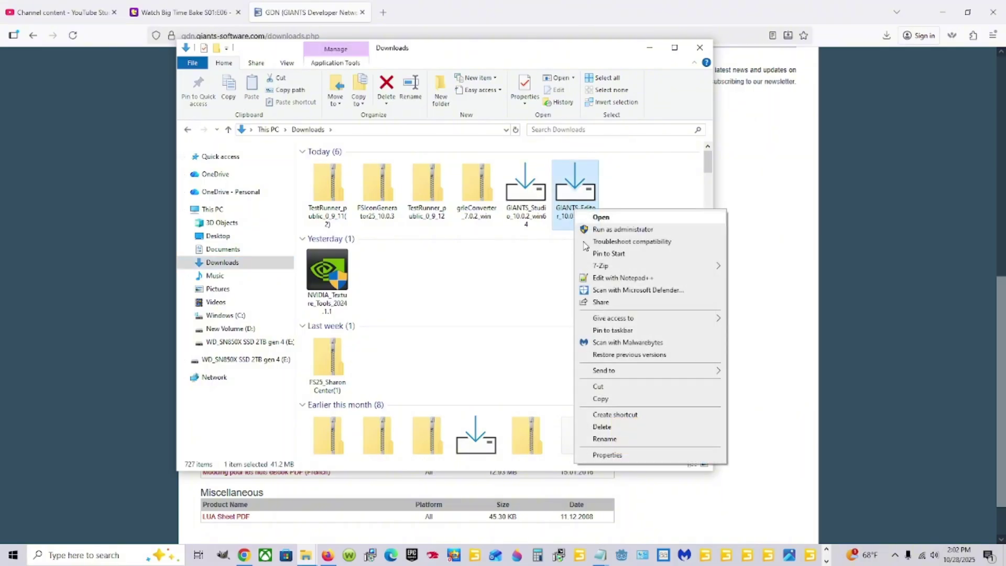
click(601, 400)
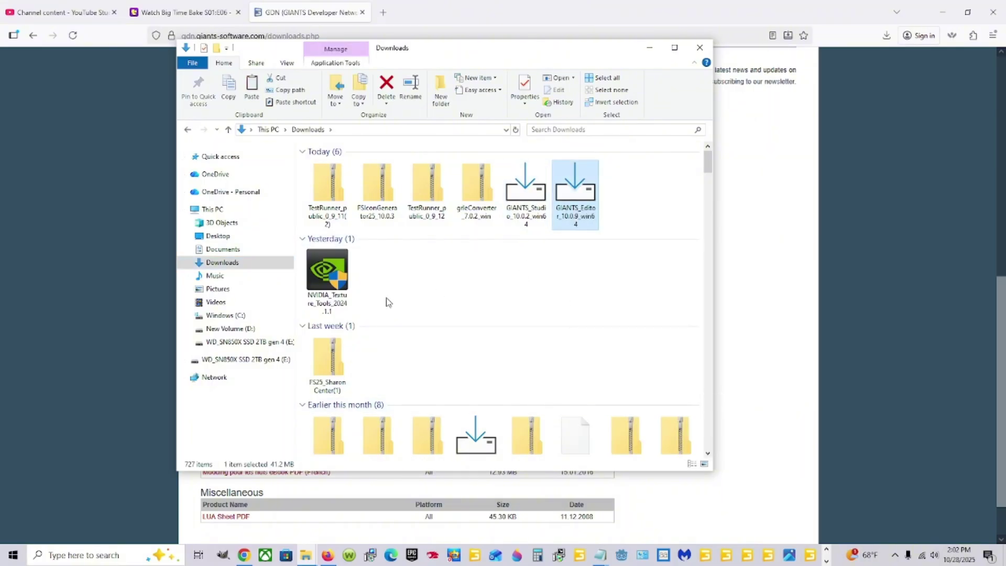
click(276, 343)
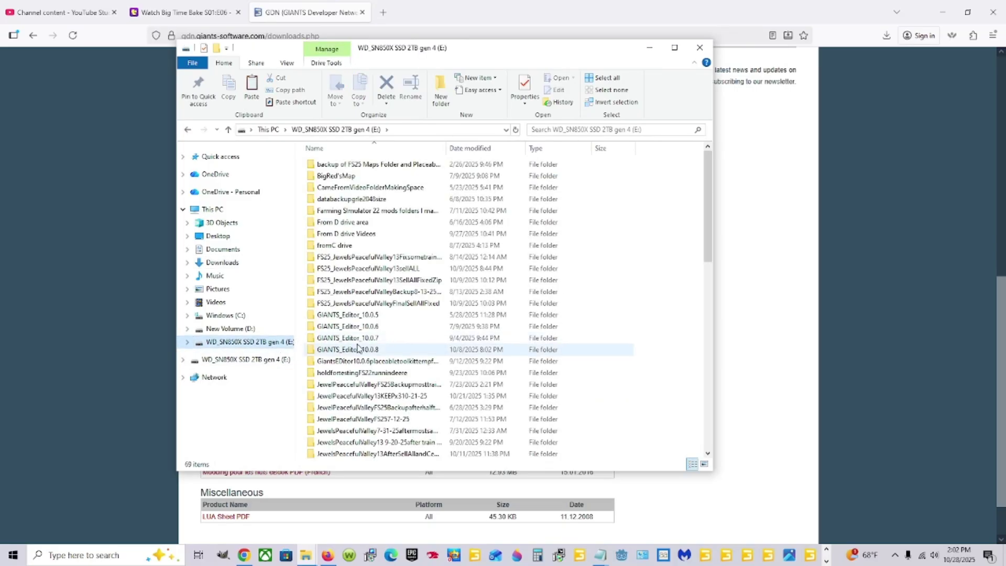
scroll(377, 354, down, 14)
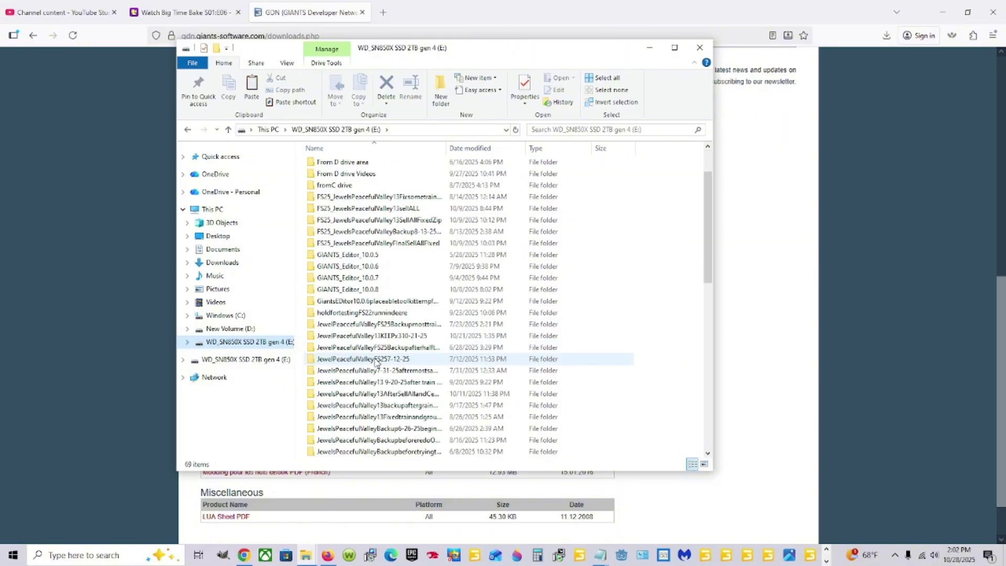
right_click(668, 310)
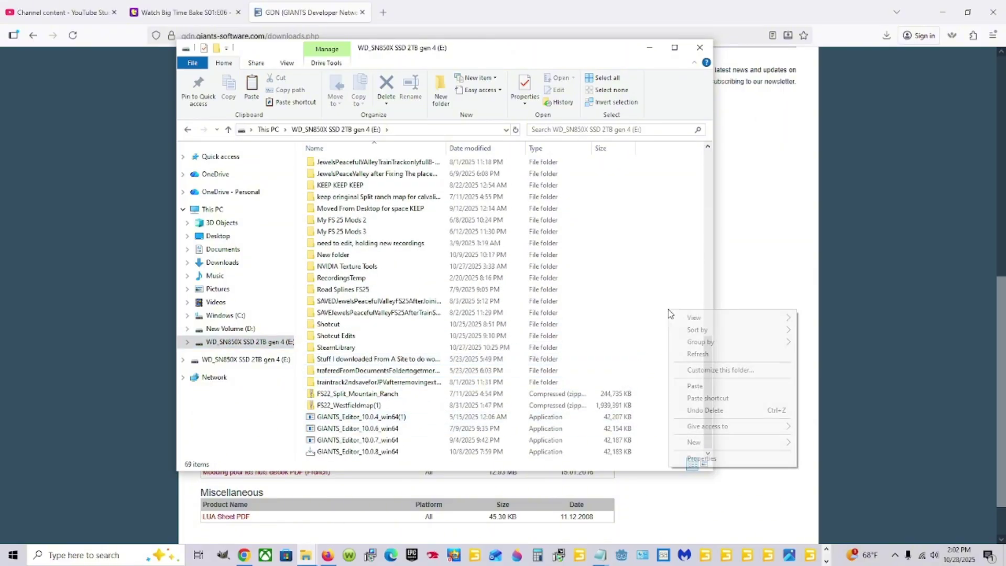
click(692, 386)
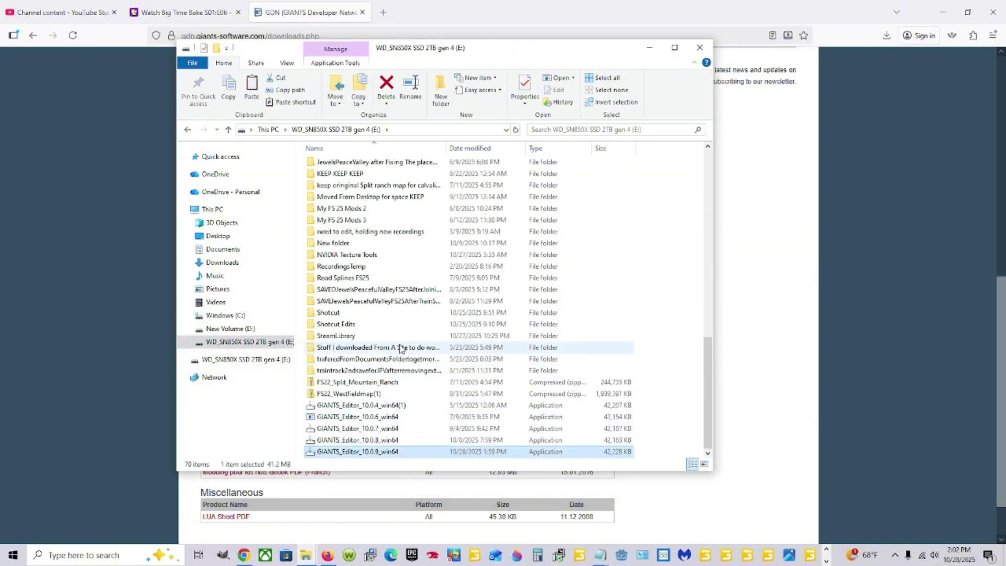
Launch the copied GIANTS_Editor_10.0.9_win64 installer, review the license agreement and accept it.
double_click(396, 453)
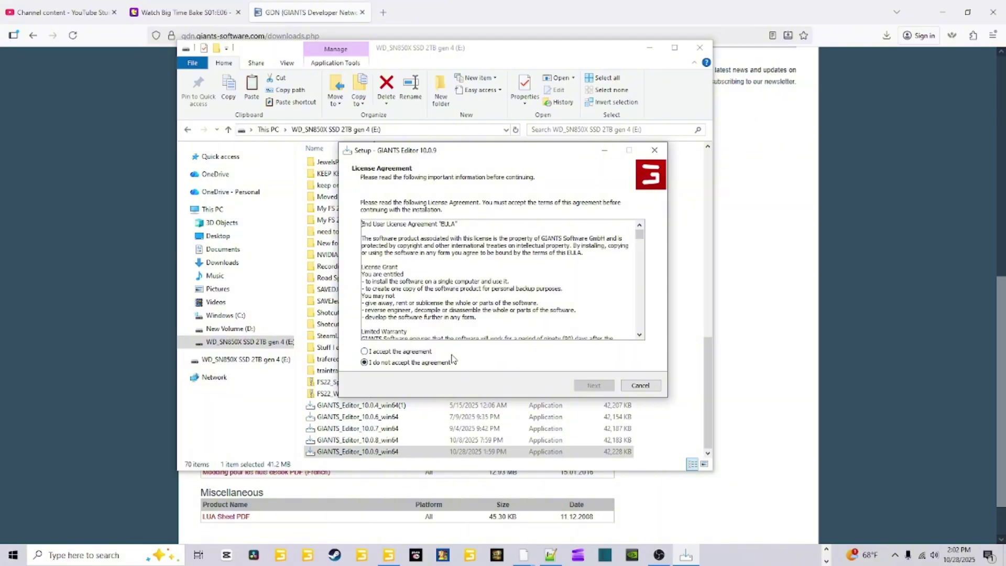
scroll(483, 280, down, 10)
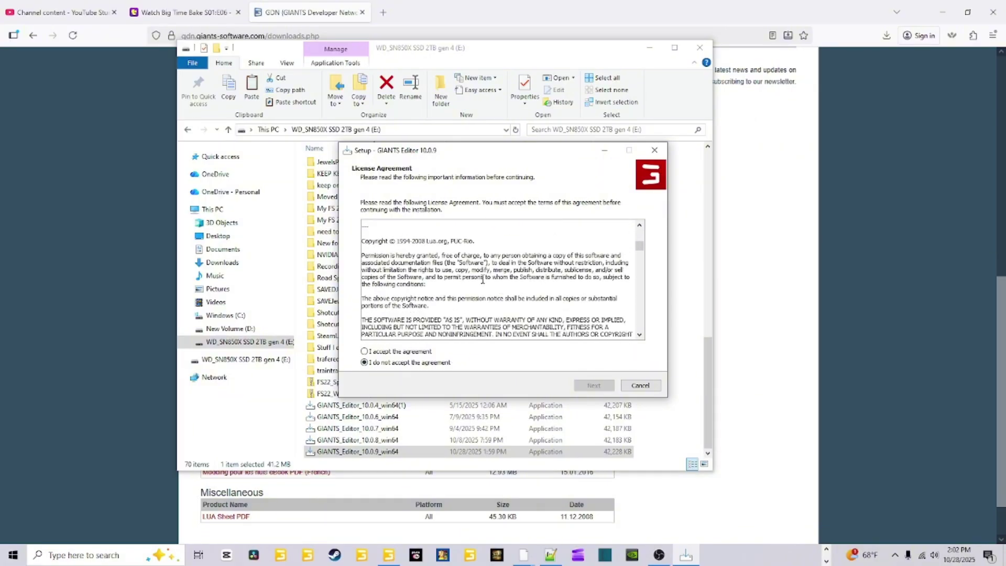
scroll(482, 280, down, 10)
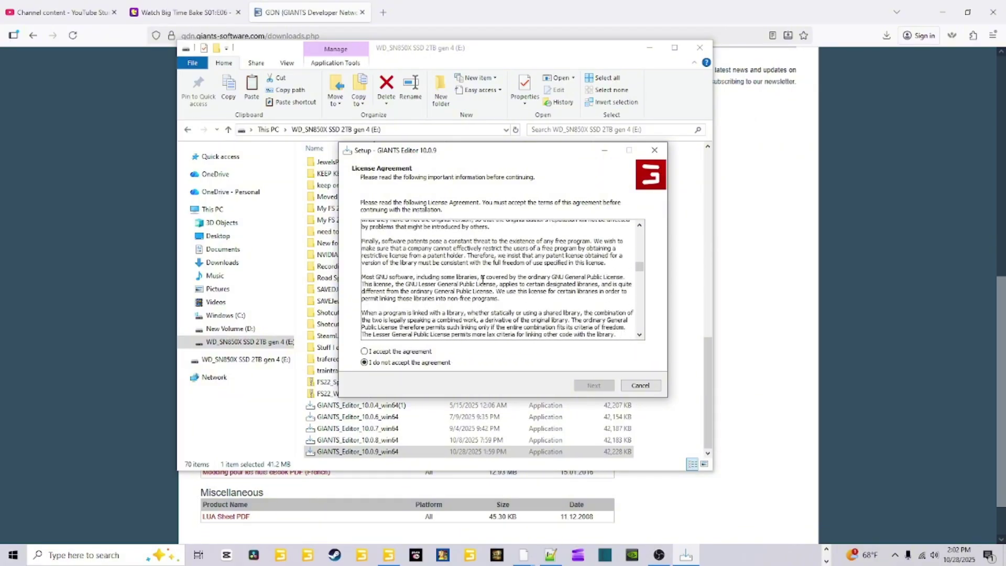
scroll(482, 278, down, 10)
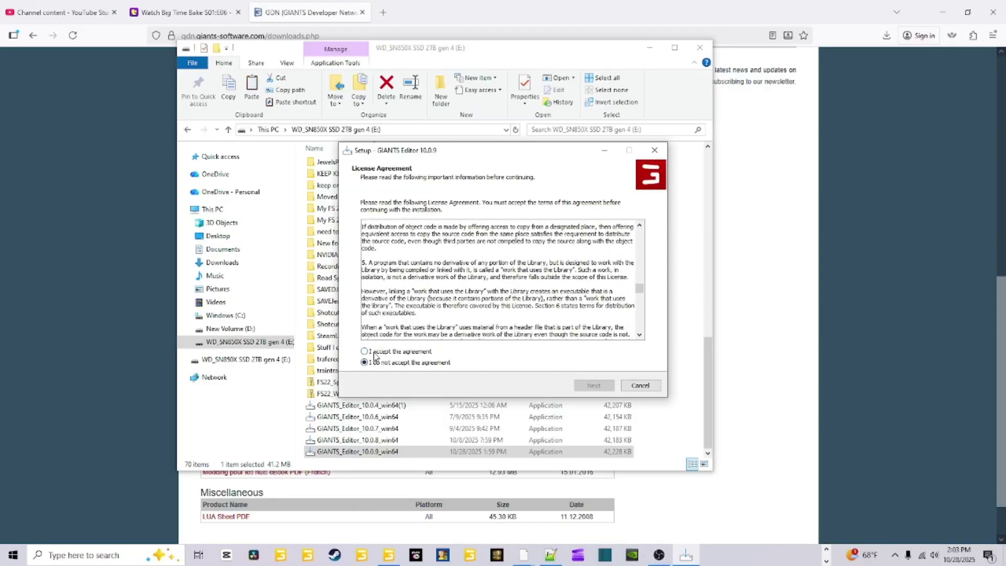
scroll(375, 358, down, 10)
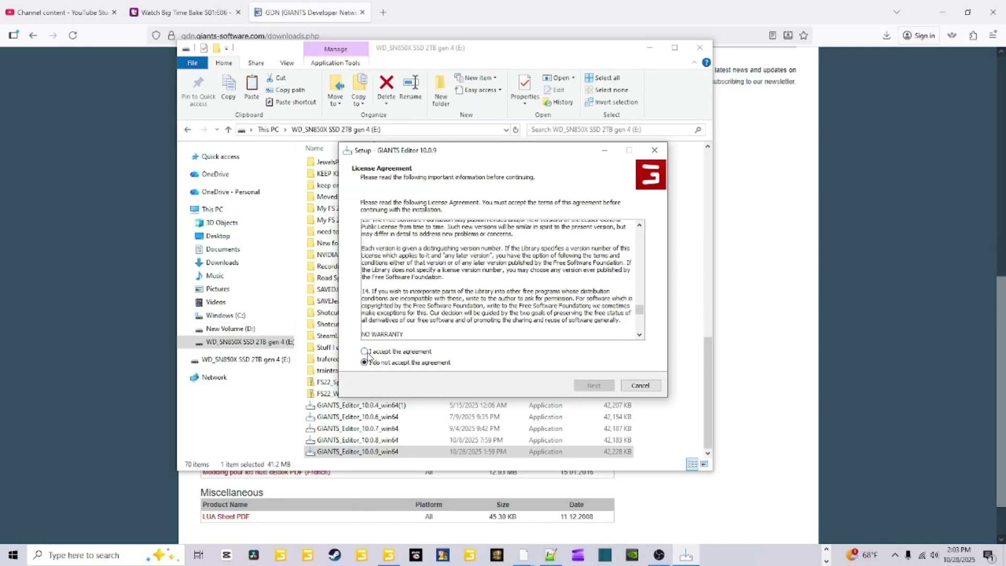
scroll(367, 355, down, 5)
click(365, 351)
click(590, 386)
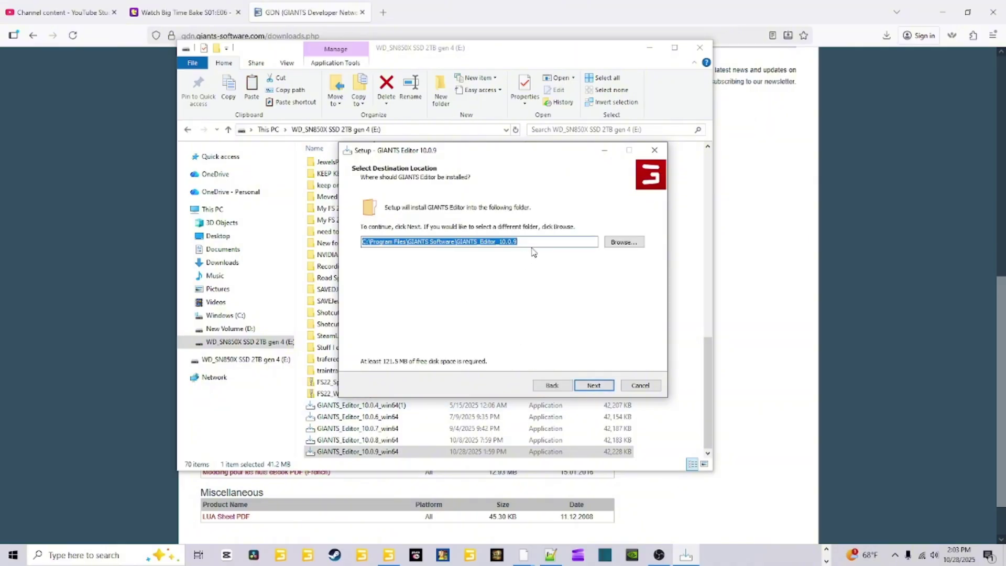
Set the installation folder to E:\GIANTS_Editor_10.0.9 on the WD_SN850X SSD drive.
click(617, 245)
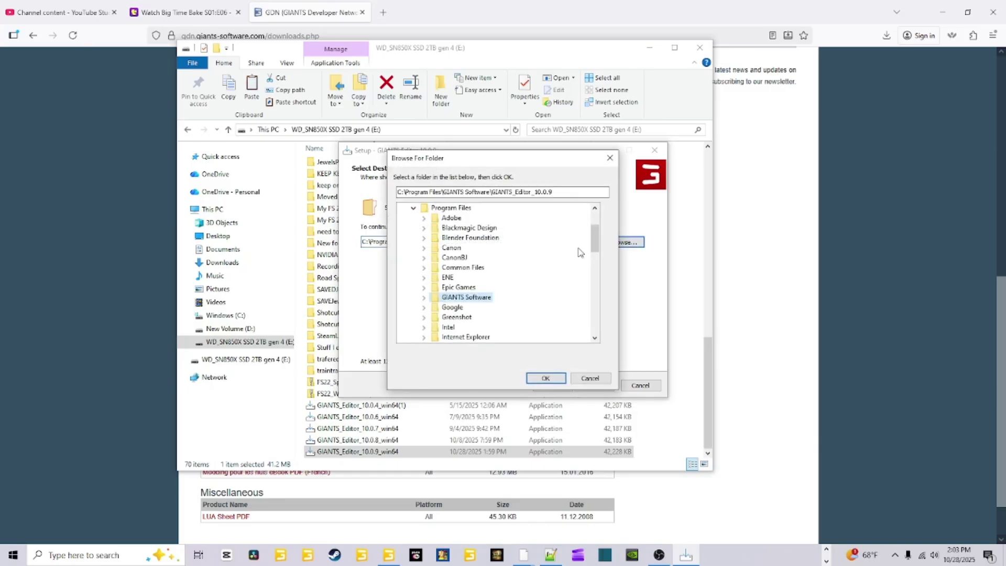
scroll(507, 292, down, 8)
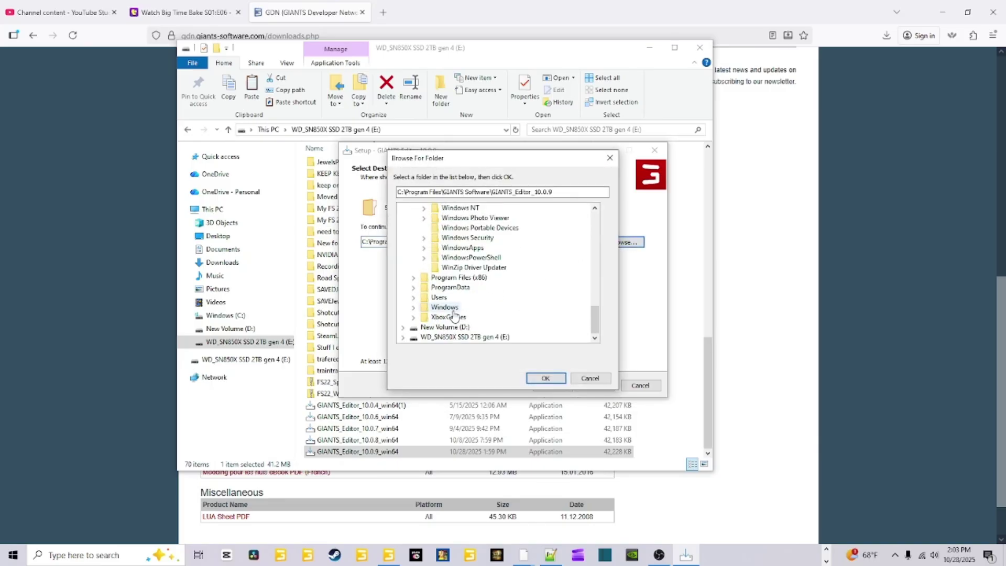
click(484, 339)
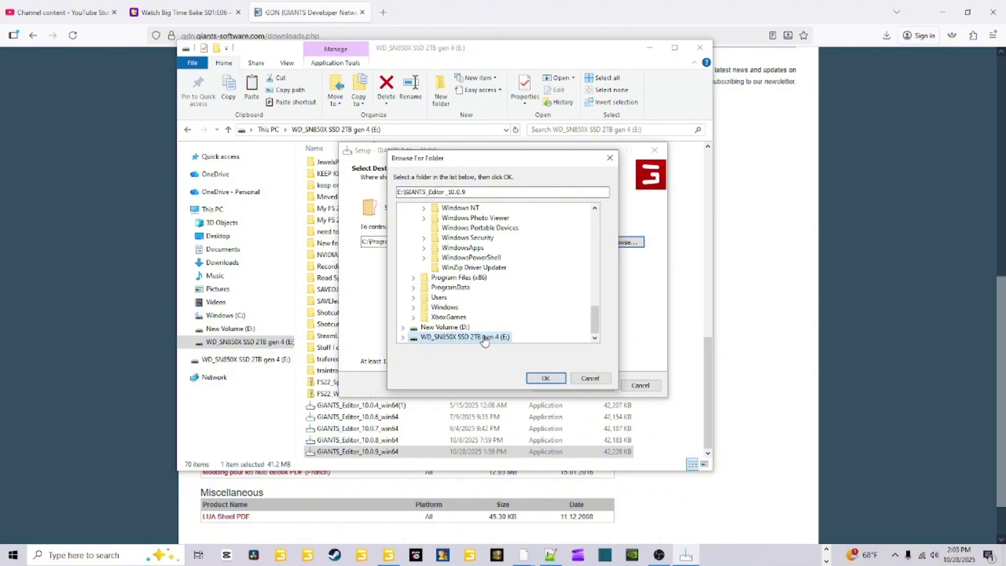
click(545, 378)
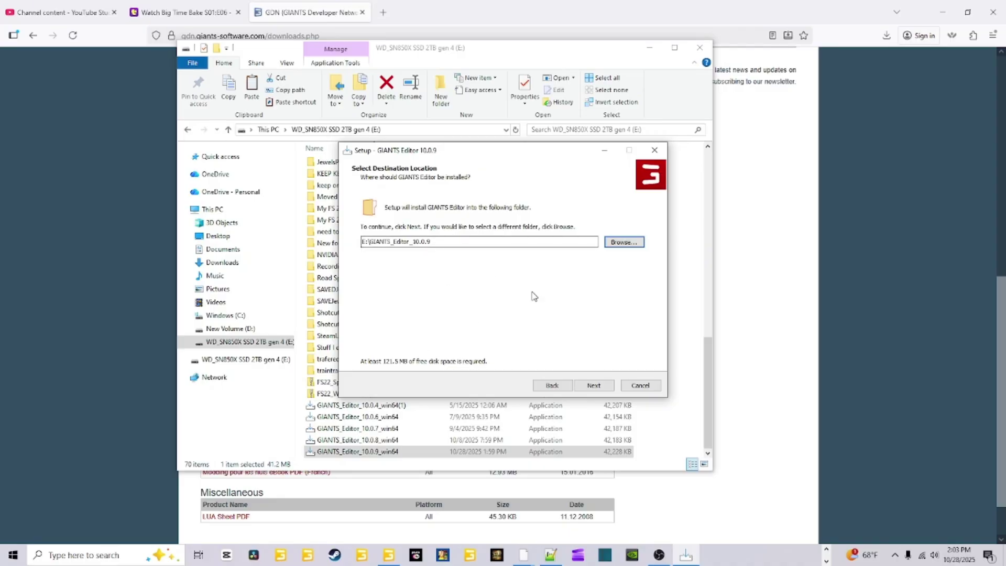
click(594, 386)
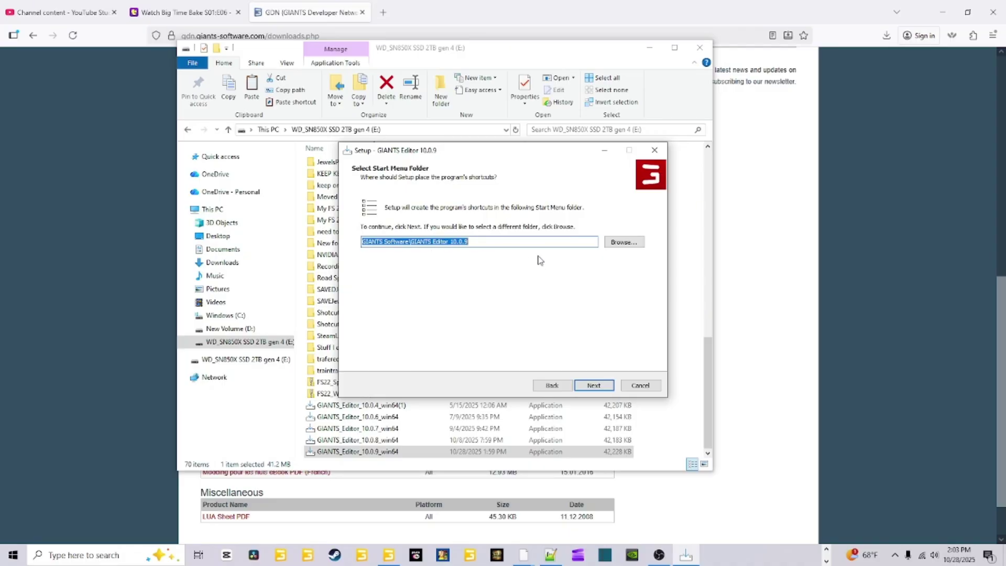
Install the editor with the default Start Menu folder and a desktop shortcut, and finish setup with the readme and application set to open.
click(594, 386)
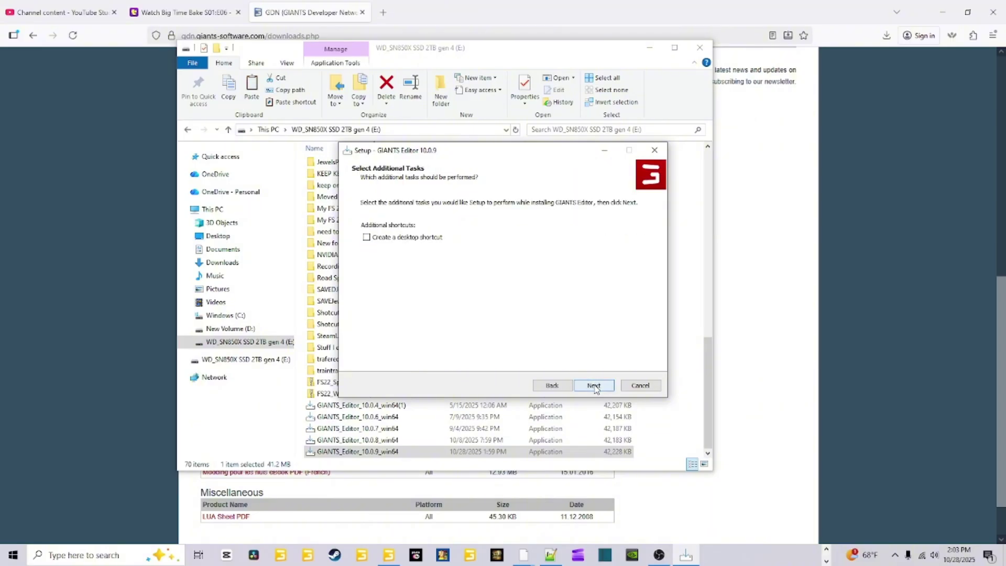
click(367, 238)
click(594, 386)
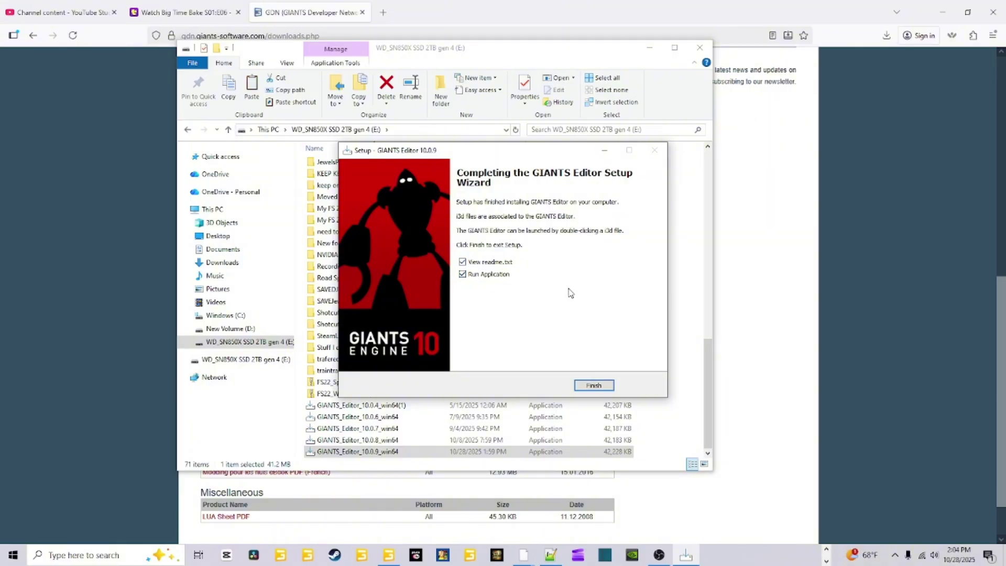
click(592, 387)
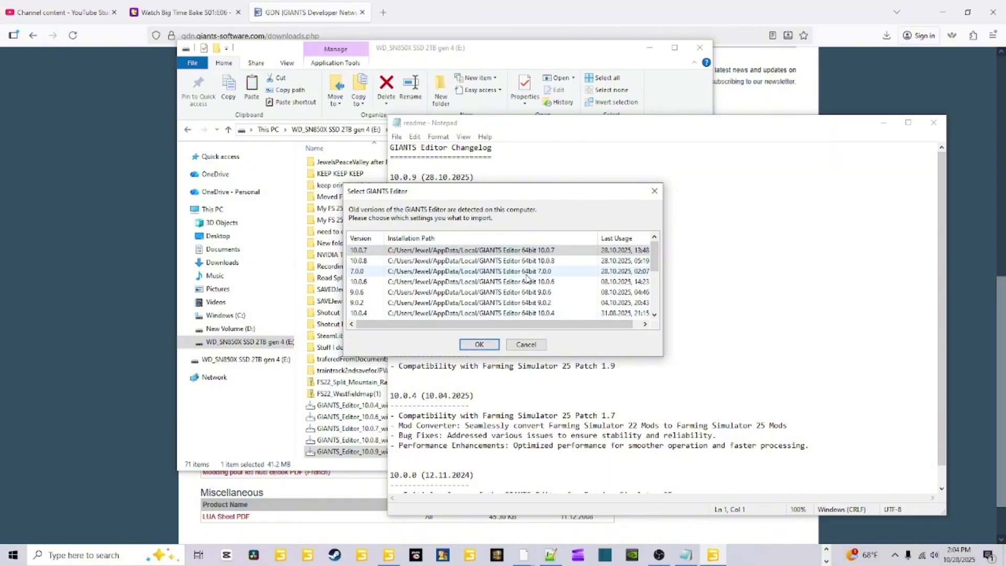
Skip importing settings from older editor versions, and read through the changelog in the readme before closing it.
click(656, 192)
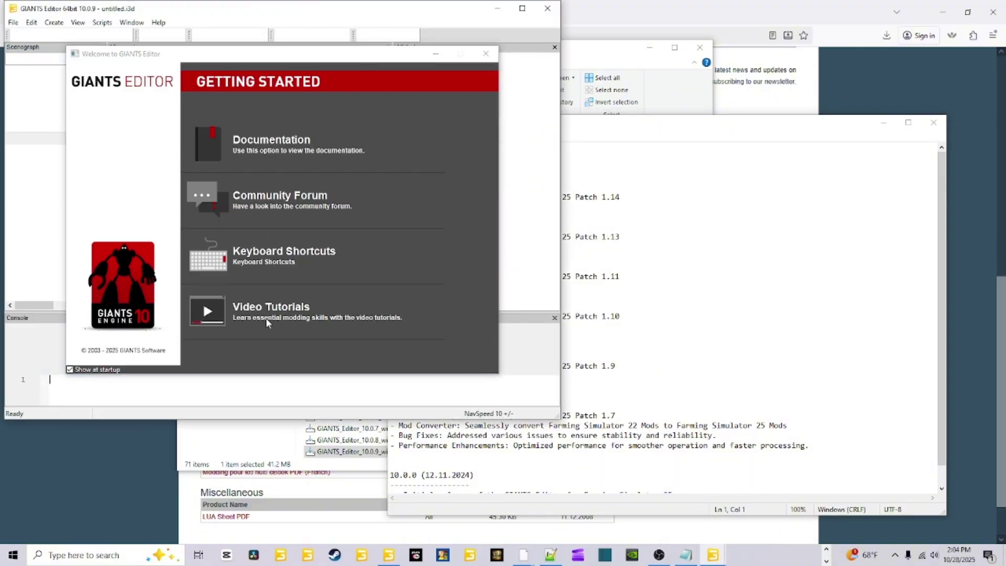
click(659, 133)
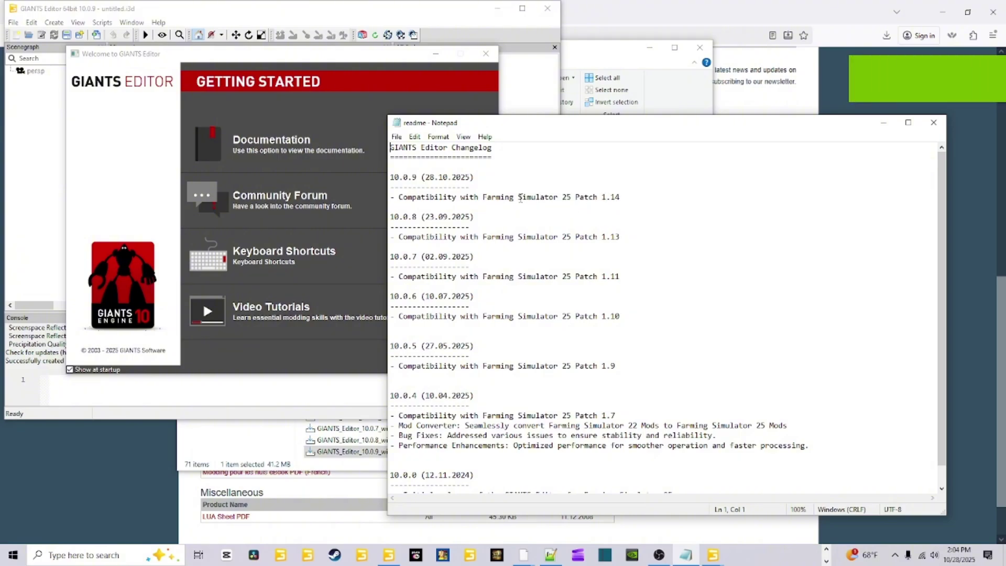
scroll(503, 325, down, 1)
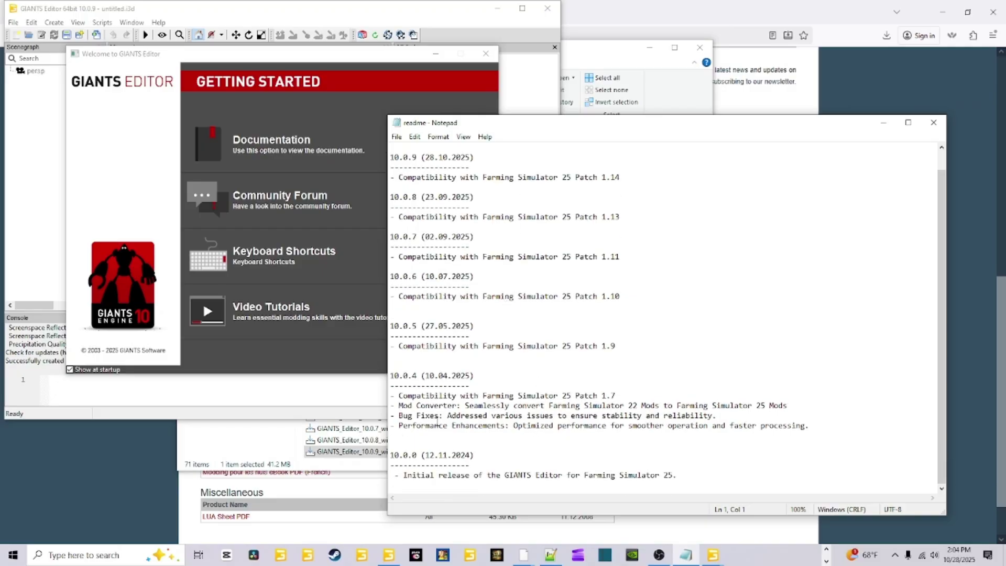
scroll(550, 332, up, 1)
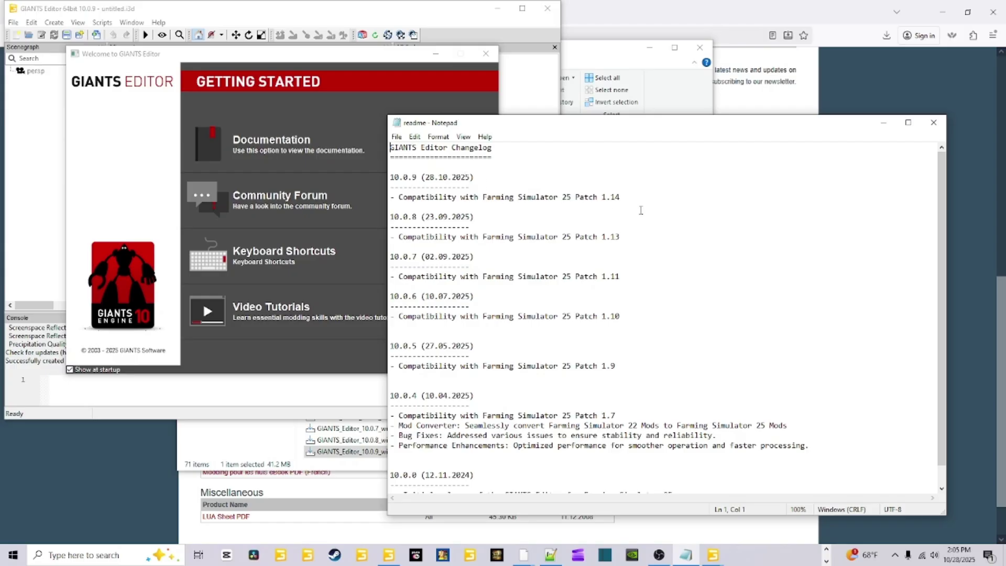
click(933, 122)
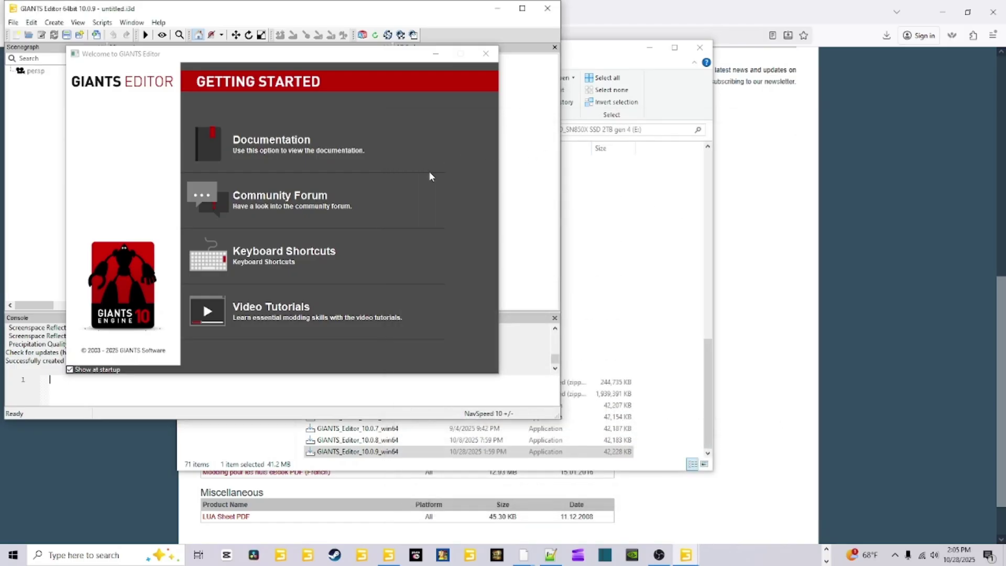
Maximize the GIANTS Editor window without its welcome screen, and shrink the console to enlarge the viewport.
click(522, 8)
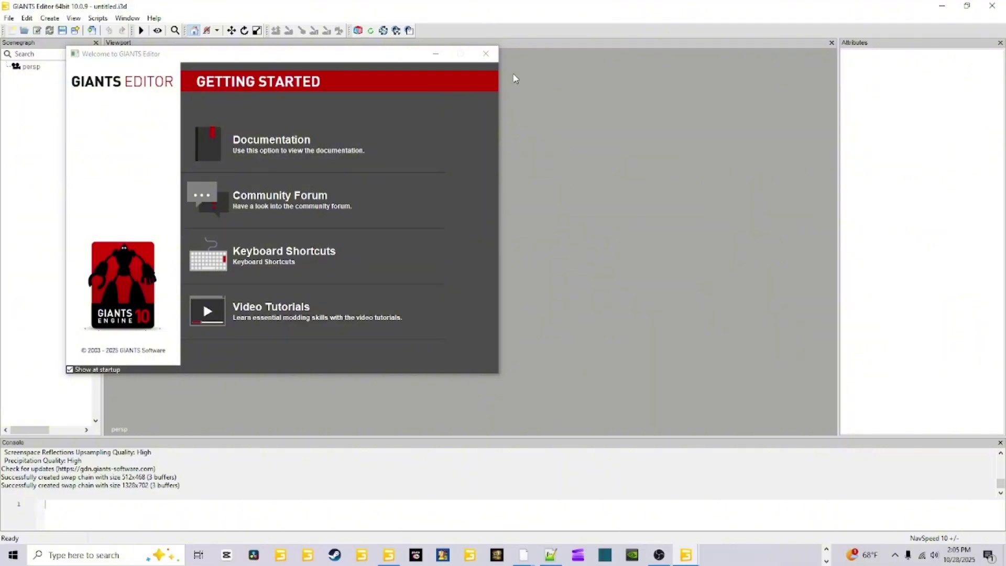
click(486, 55)
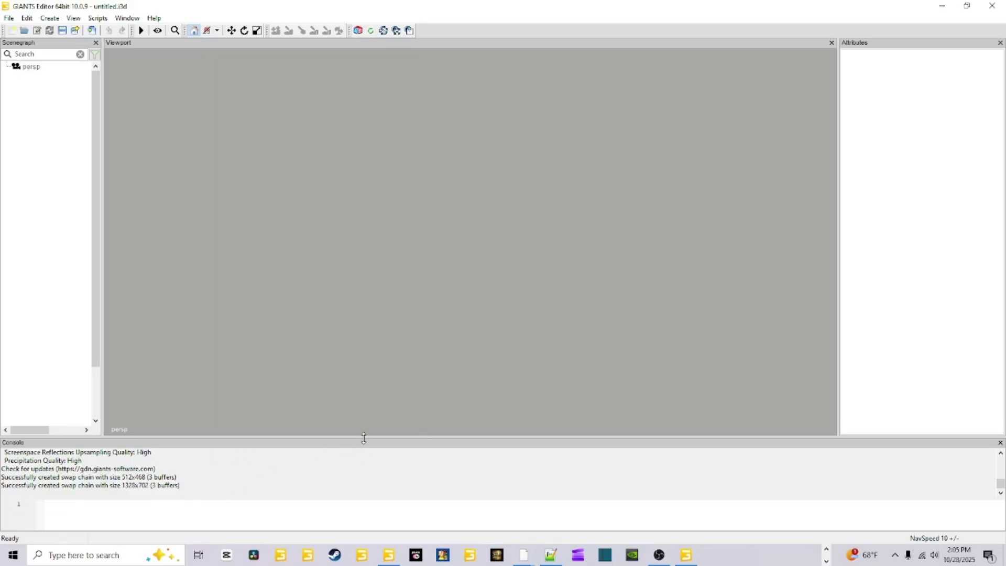
drag(364, 438, 365, 501)
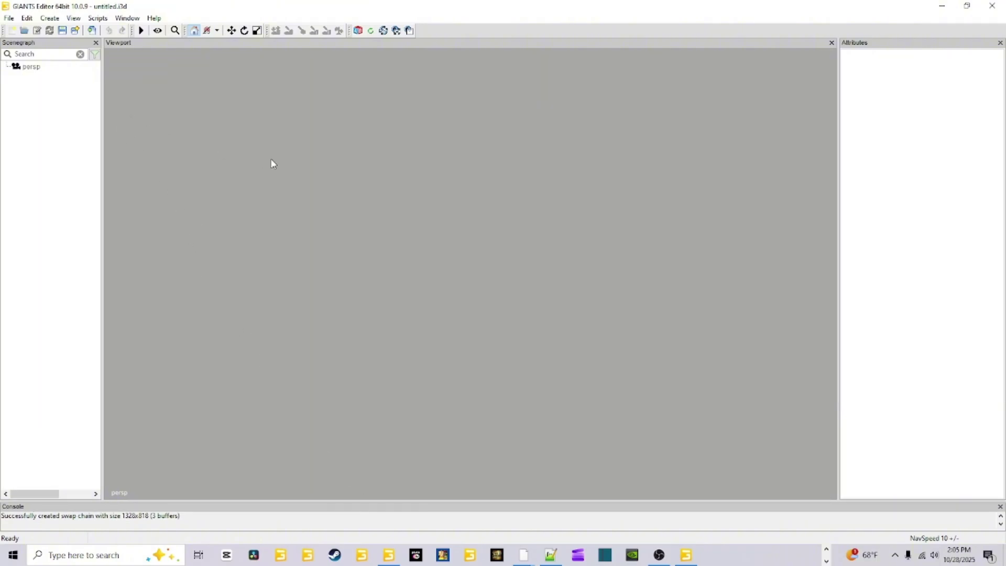
Start a new mod from the game, filtered to map items and based on Mod Map US.
click(9, 19)
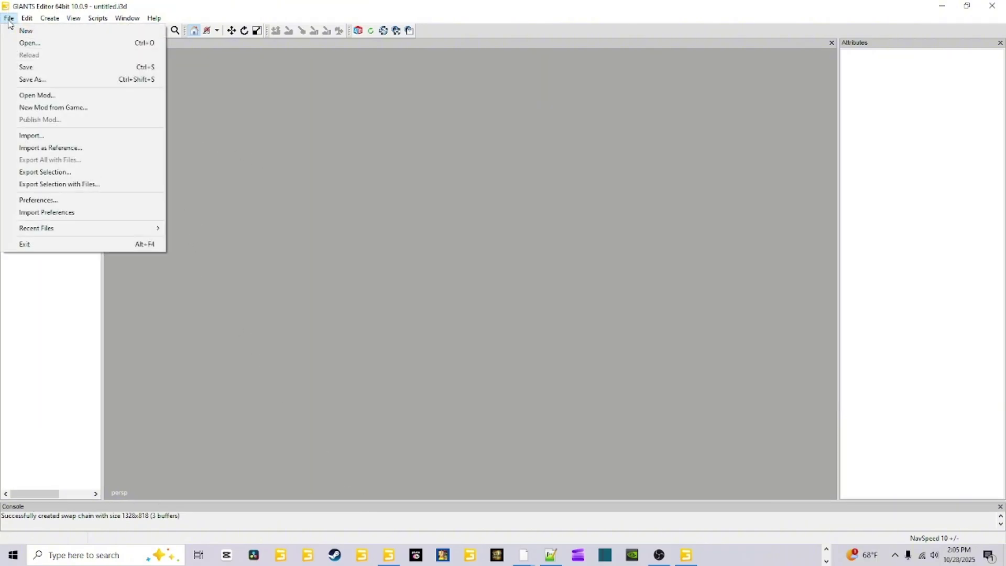
click(55, 108)
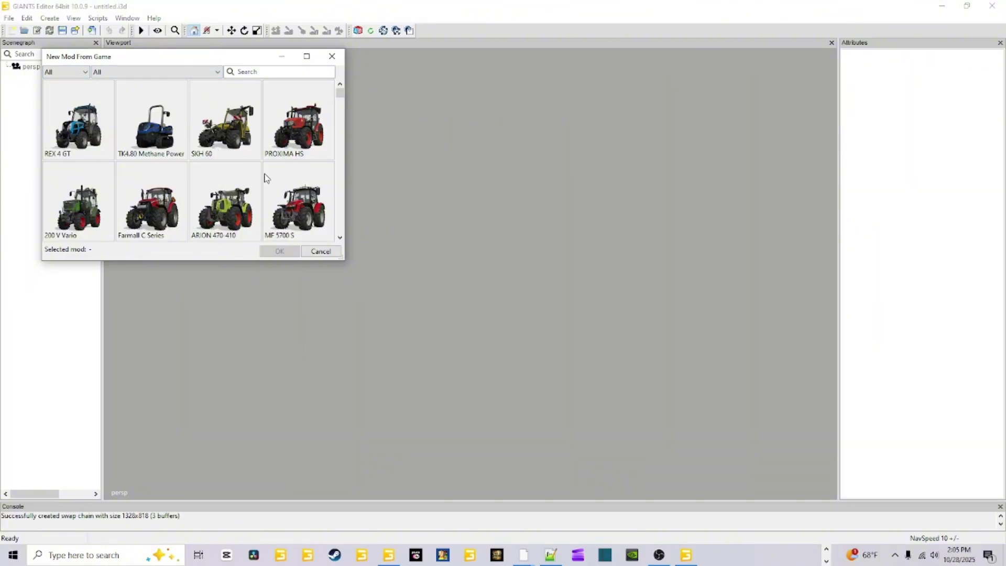
click(85, 72)
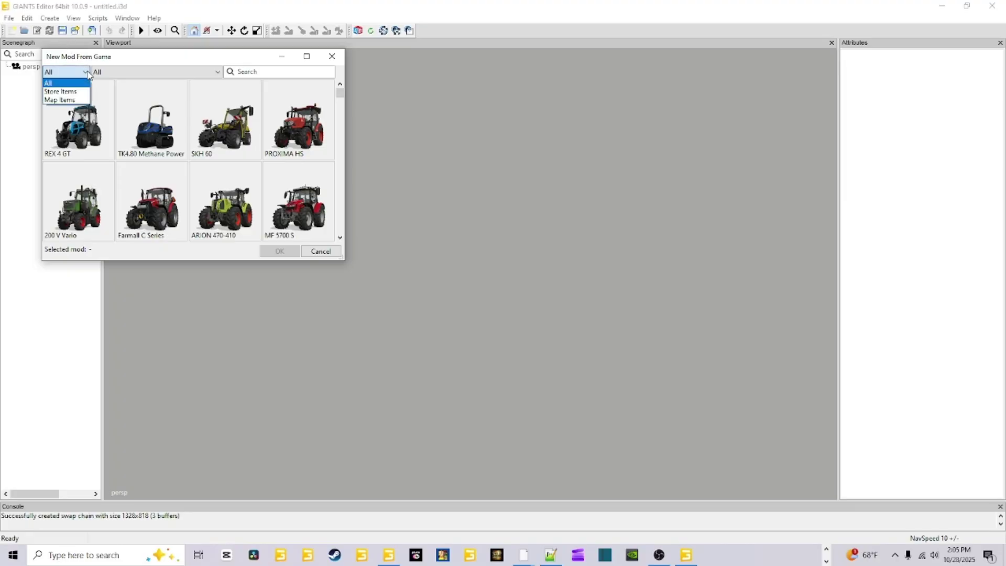
click(72, 99)
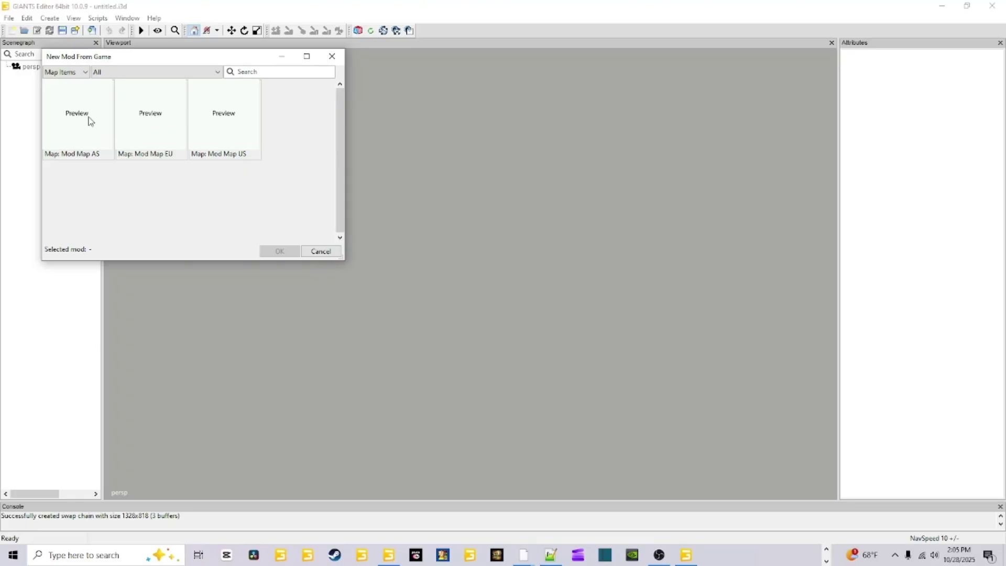
click(249, 132)
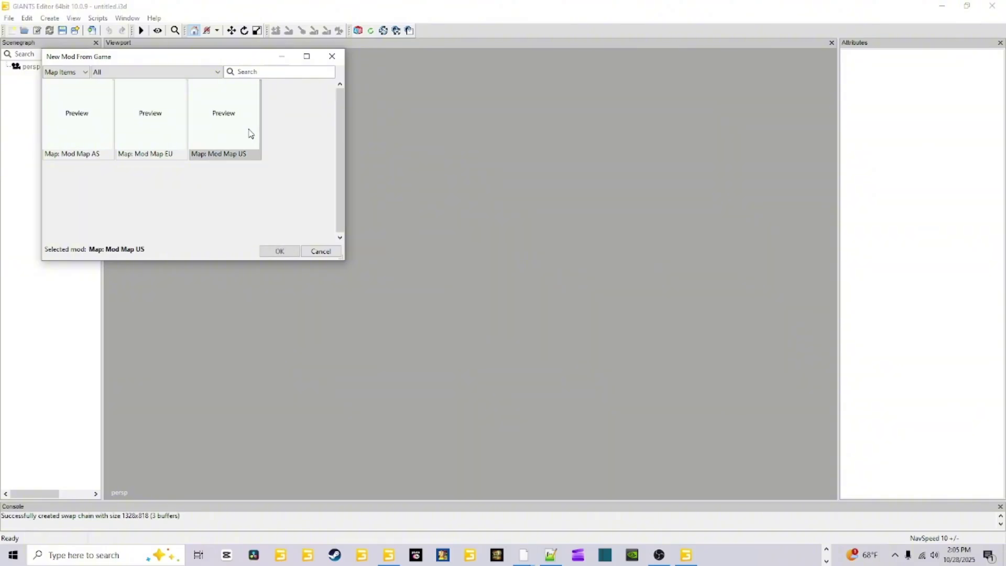
click(278, 251)
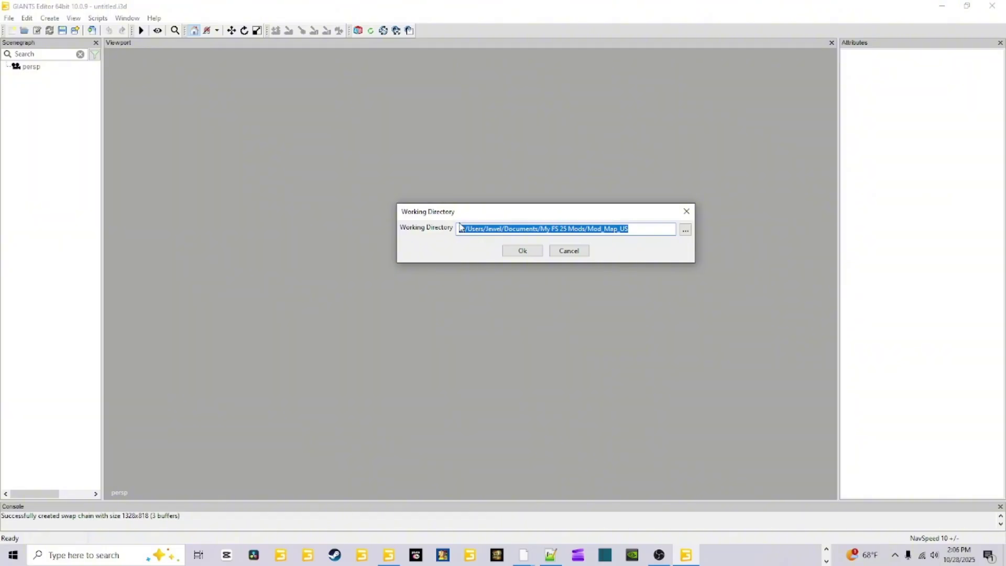
Name the mod's working folder FS25_MapNameHere within My FS 25 Mods, create the mod, and save its loaded map.
click(637, 229)
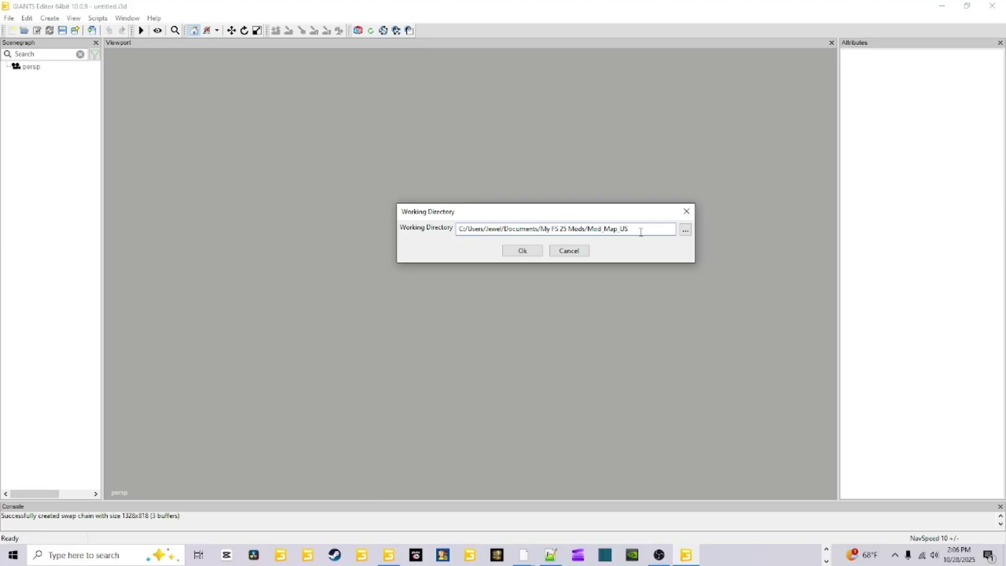
drag(634, 229, 590, 238)
text(MapNamewHere)
click(586, 229)
text(FS25_)
click(536, 254)
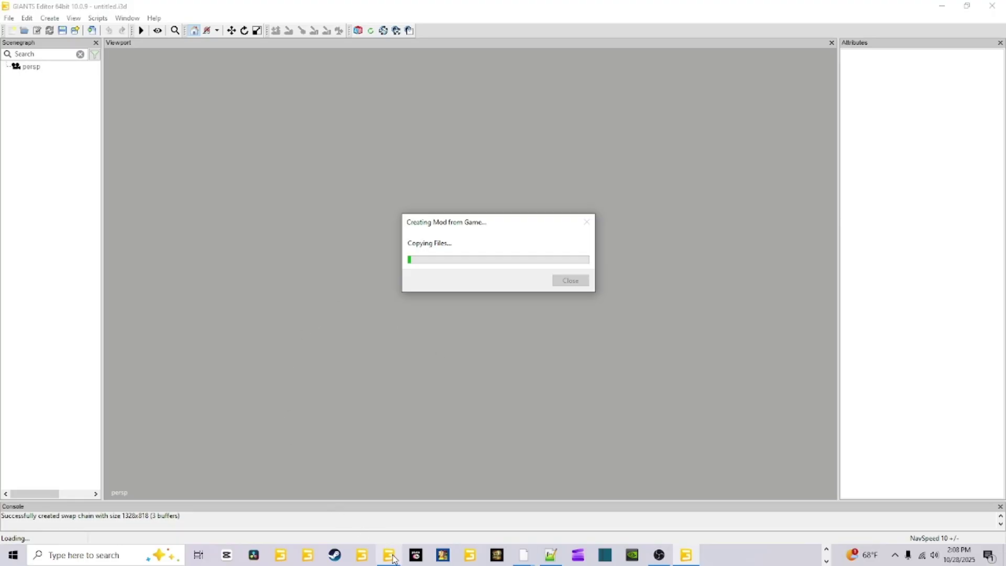
mouse_move(393, 558)
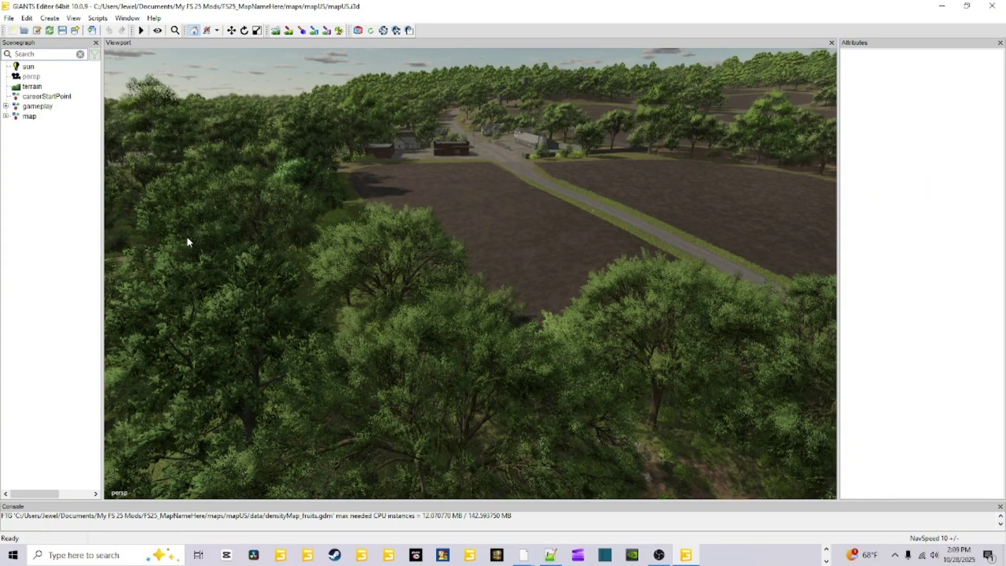
click(62, 32)
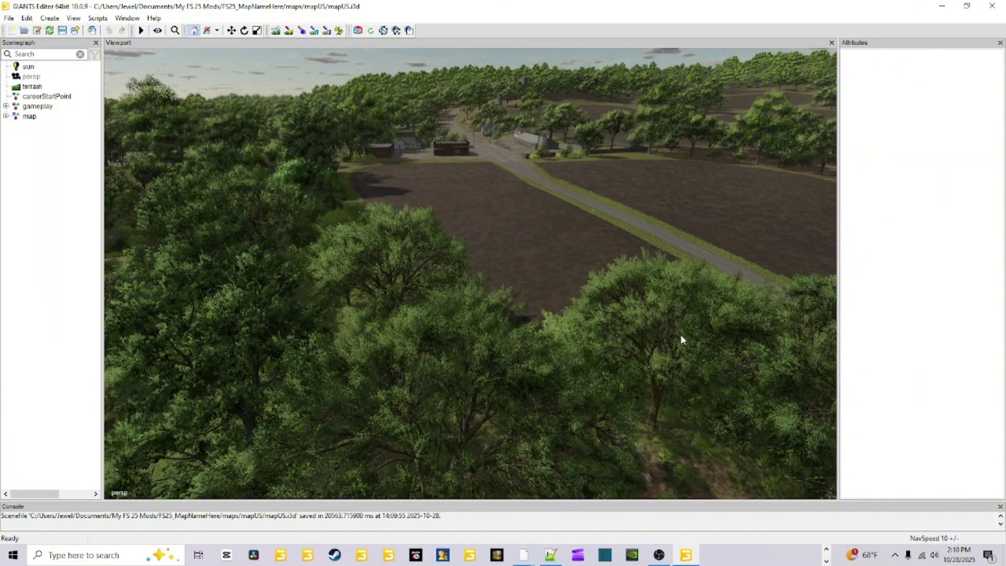
Switch to File Explorer and open the My FS 25 Mods folder in Documents.
click(826, 560)
mouse_move(299, 563)
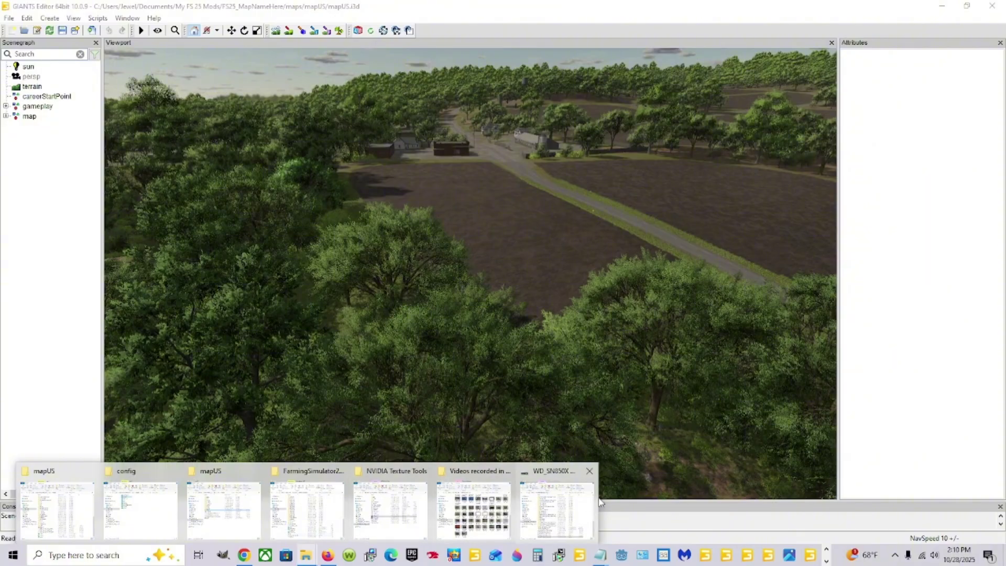
click(581, 506)
click(252, 249)
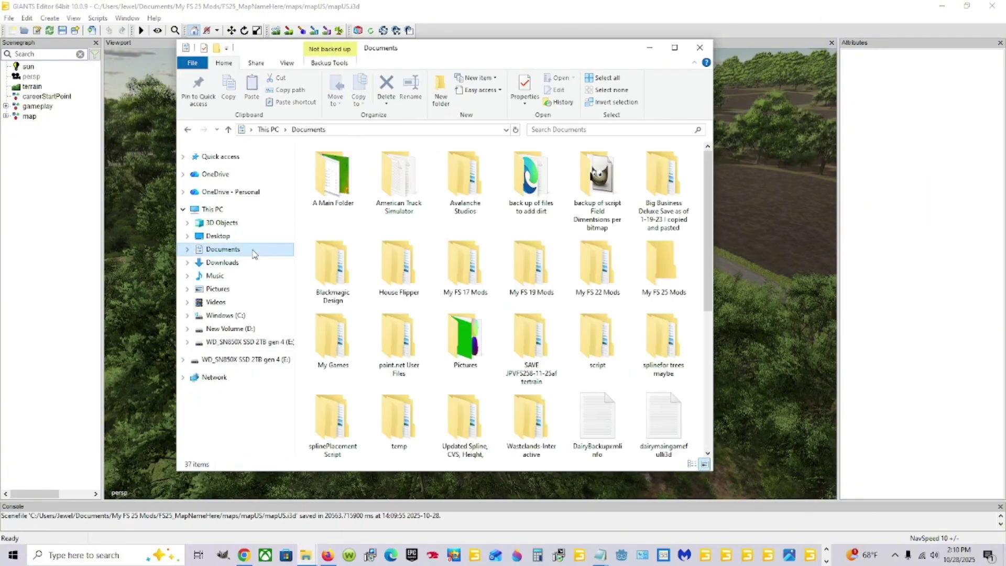
double_click(335, 350)
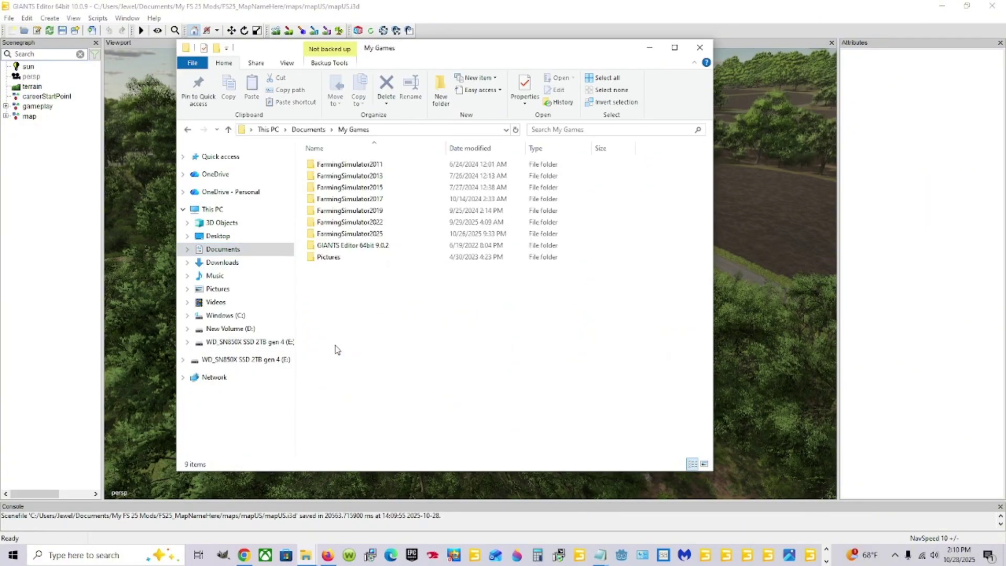
click(319, 130)
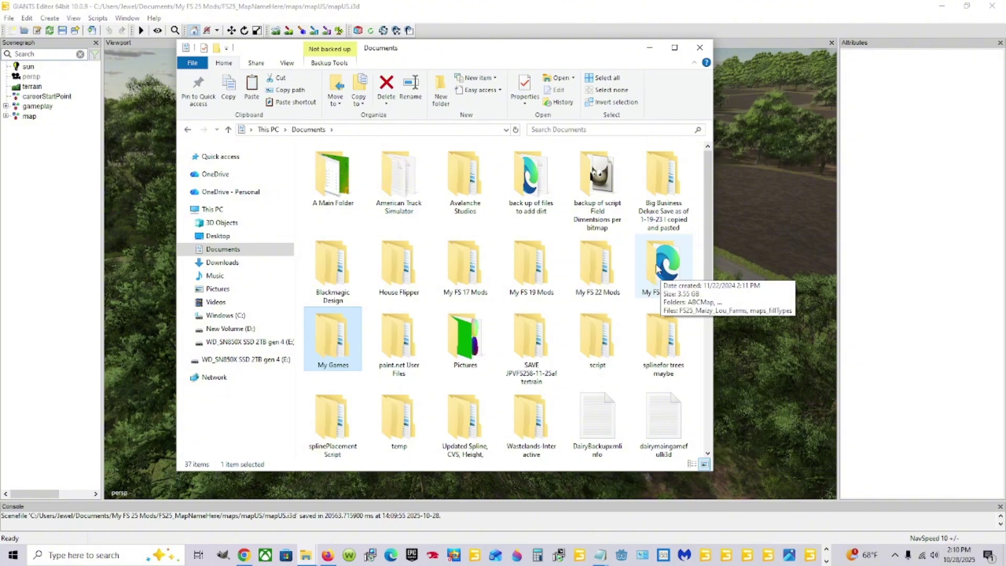
double_click(657, 266)
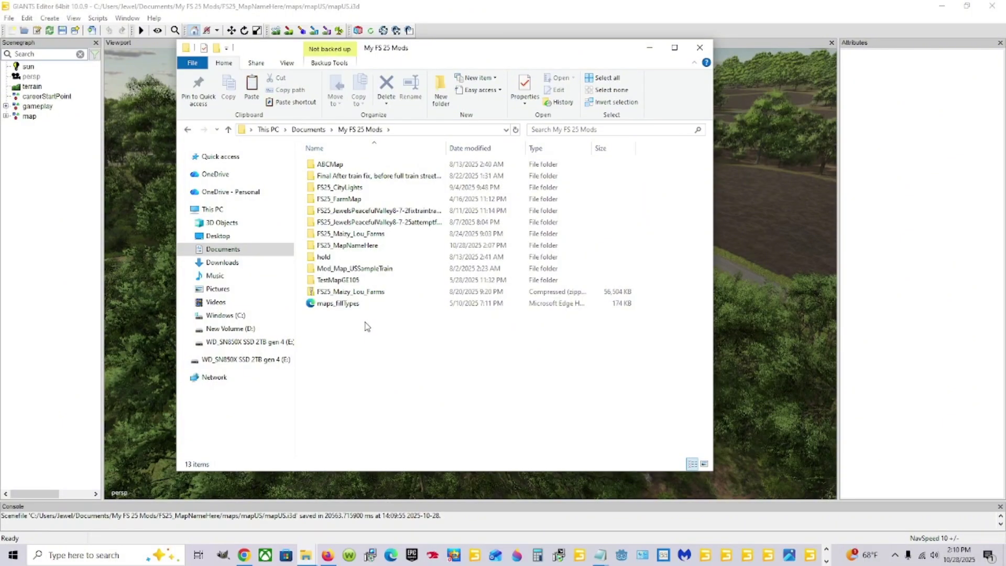
Browse inside the FS25_MapNameHere mod folder to its maps/mapUS subfolder.
click(360, 246)
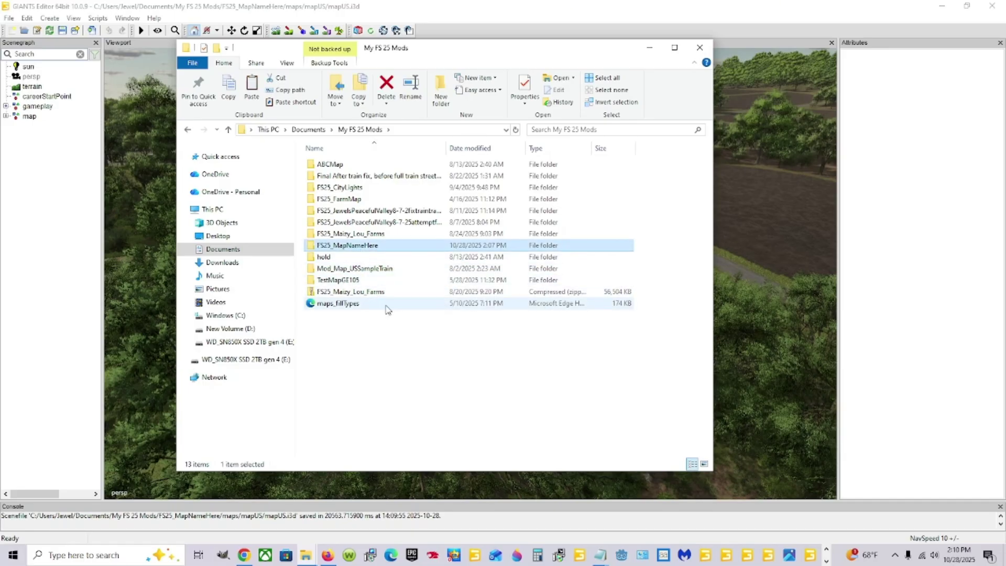
double_click(354, 246)
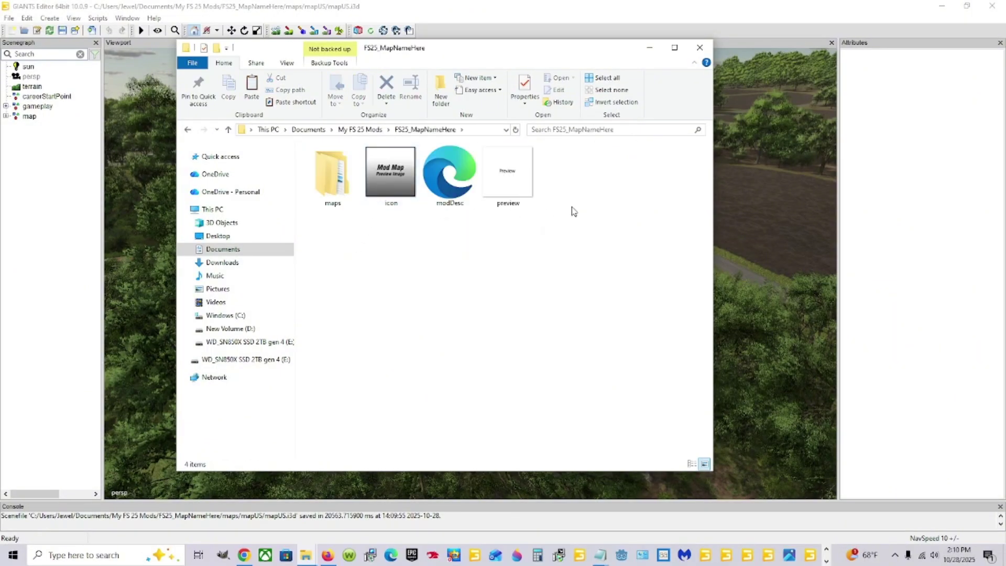
double_click(332, 178)
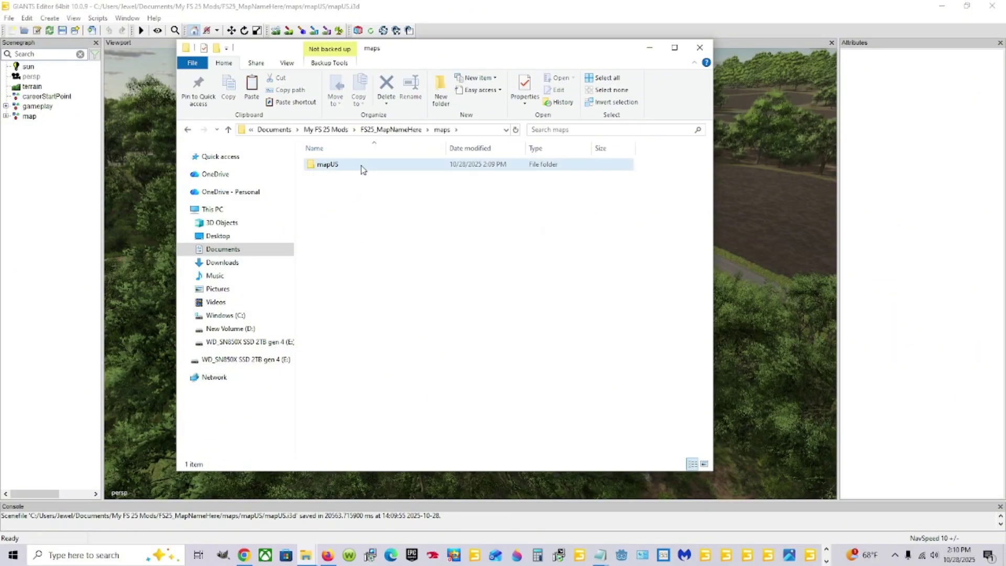
double_click(361, 165)
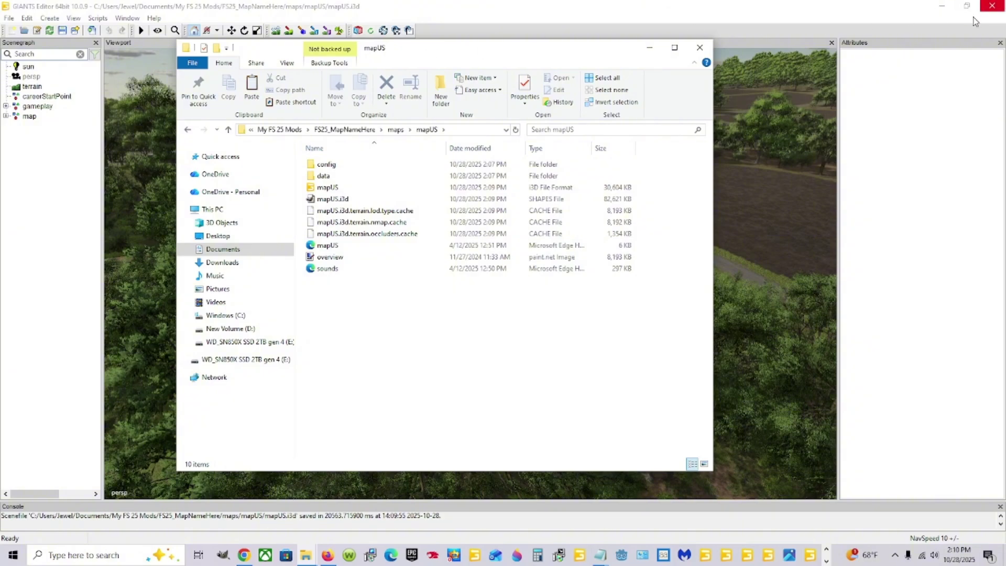
Open the mapUS i3D file in GIANTS Editor version 10.0.9, close the welcome screen, and maximize the editor window.
double_click(335, 188)
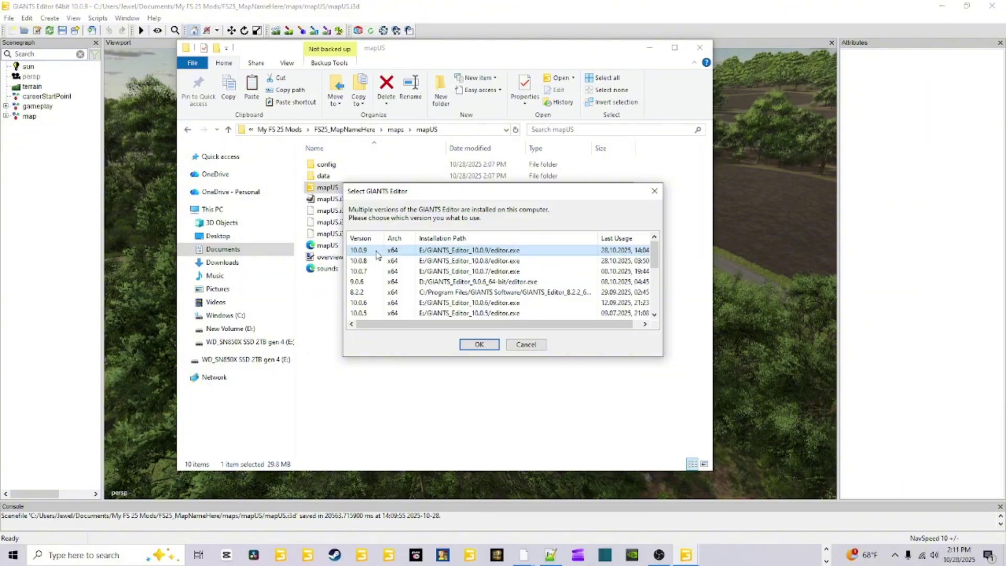
click(473, 347)
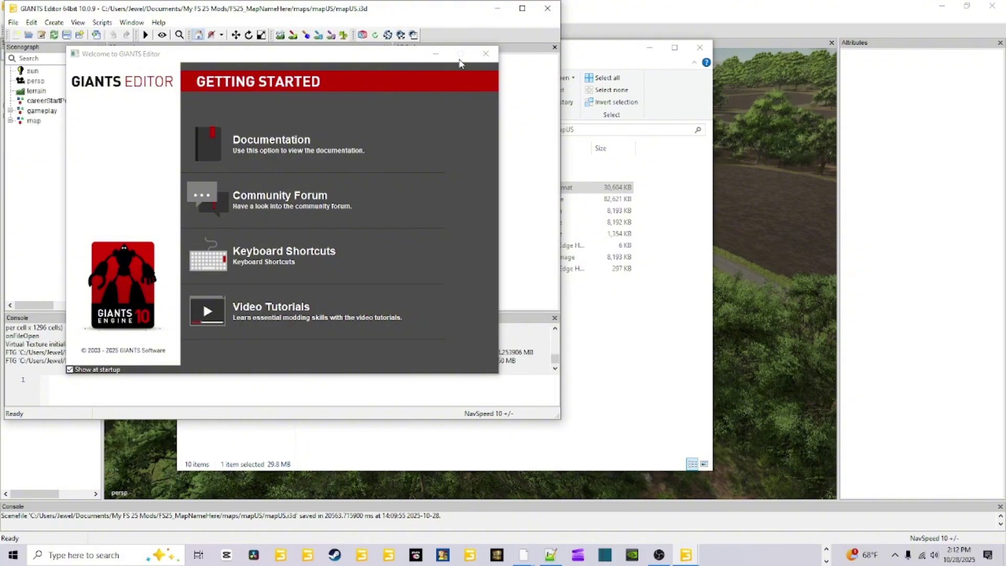
click(484, 55)
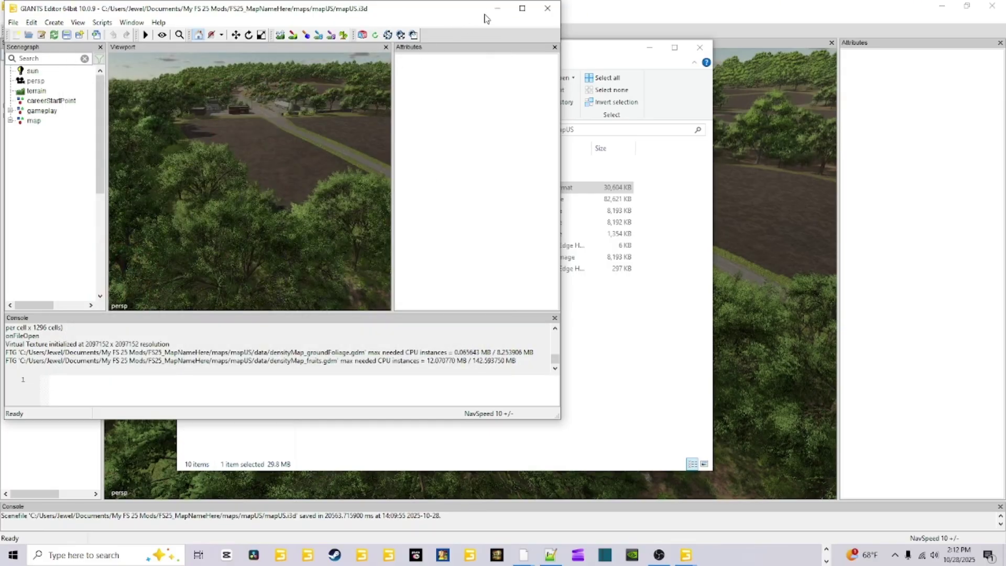
click(521, 9)
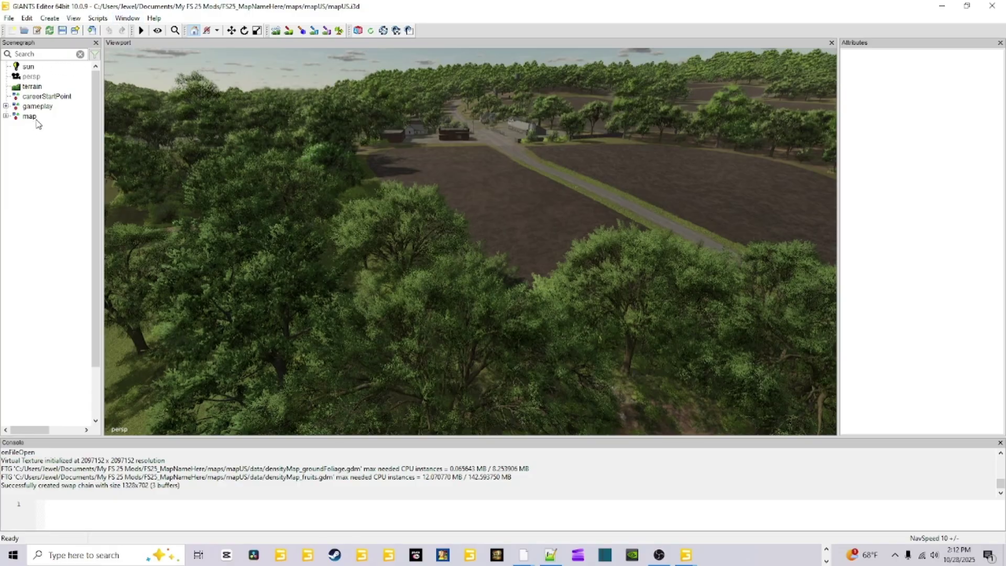
Add the Material Editing and terrain Height editing panels to the editor layout.
click(125, 19)
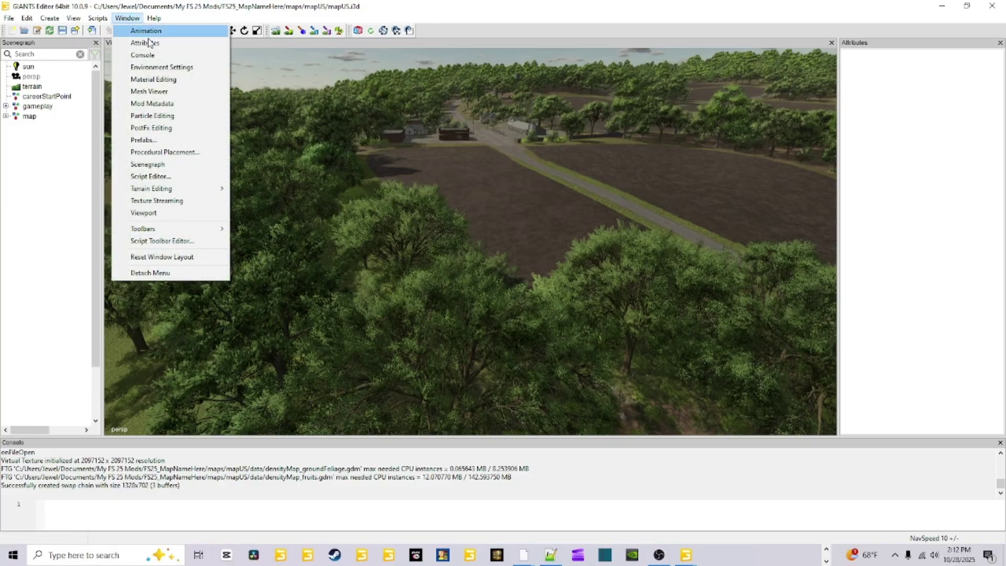
click(128, 18)
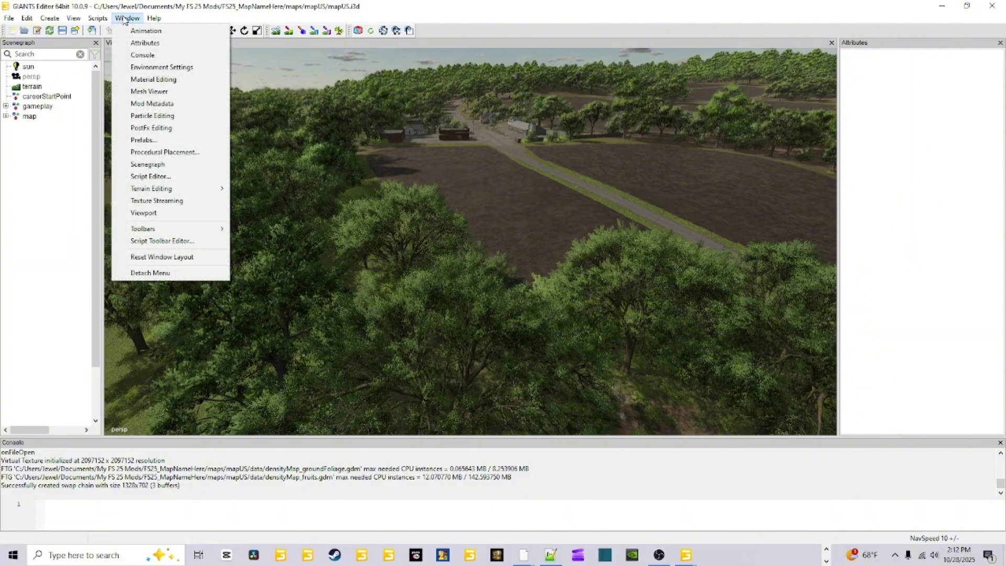
click(147, 80)
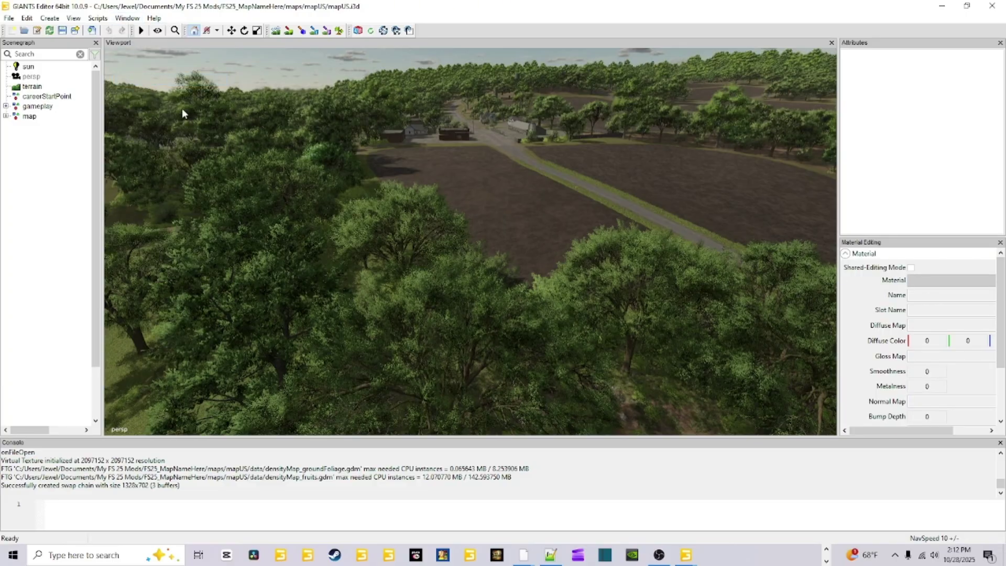
click(127, 18)
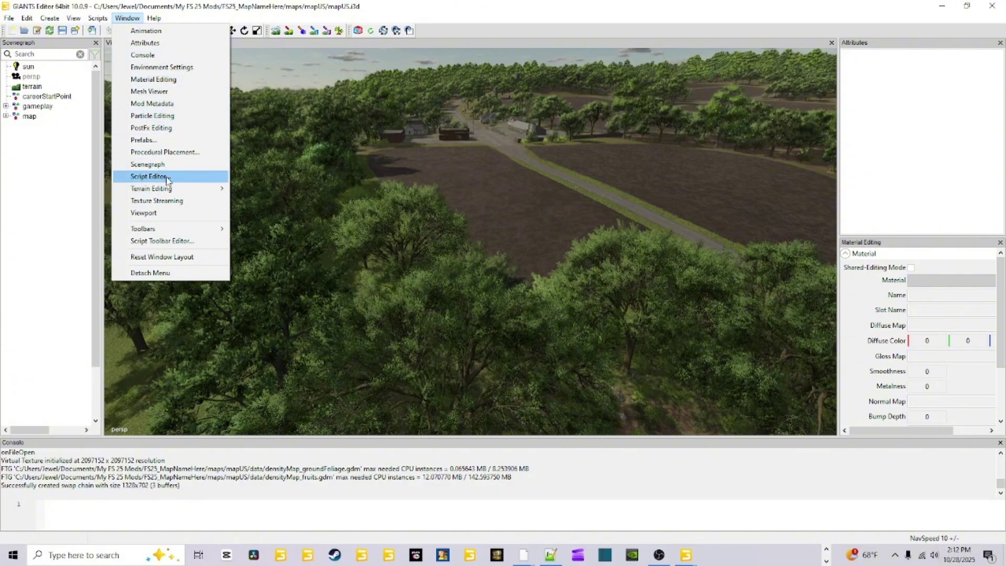
mouse_move(168, 193)
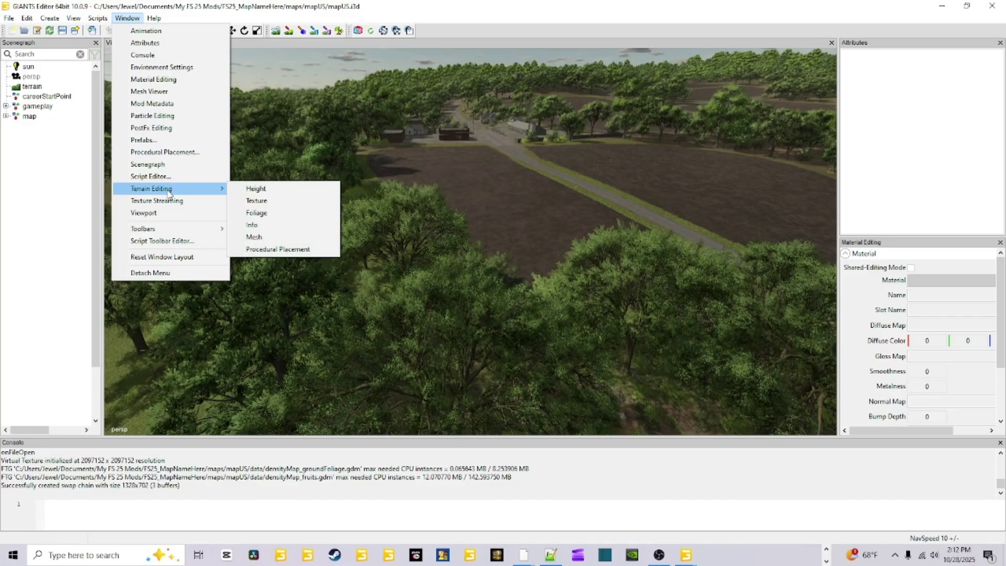
click(252, 188)
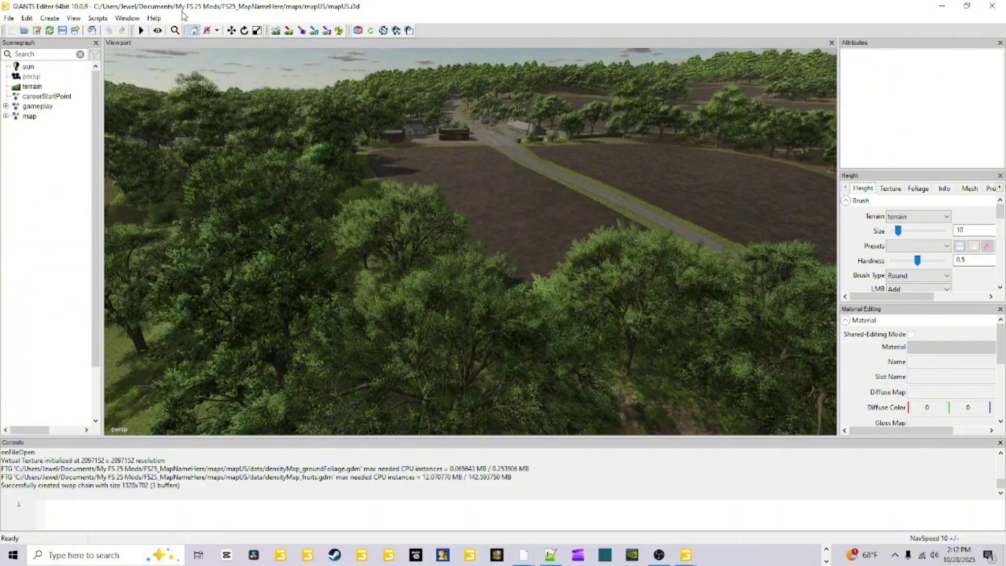
click(130, 20)
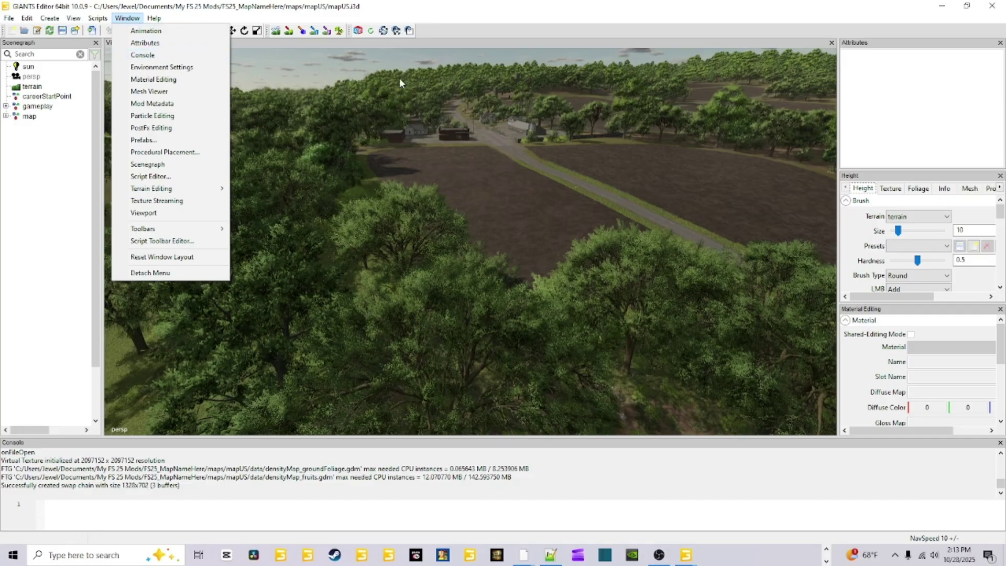
click(581, 12)
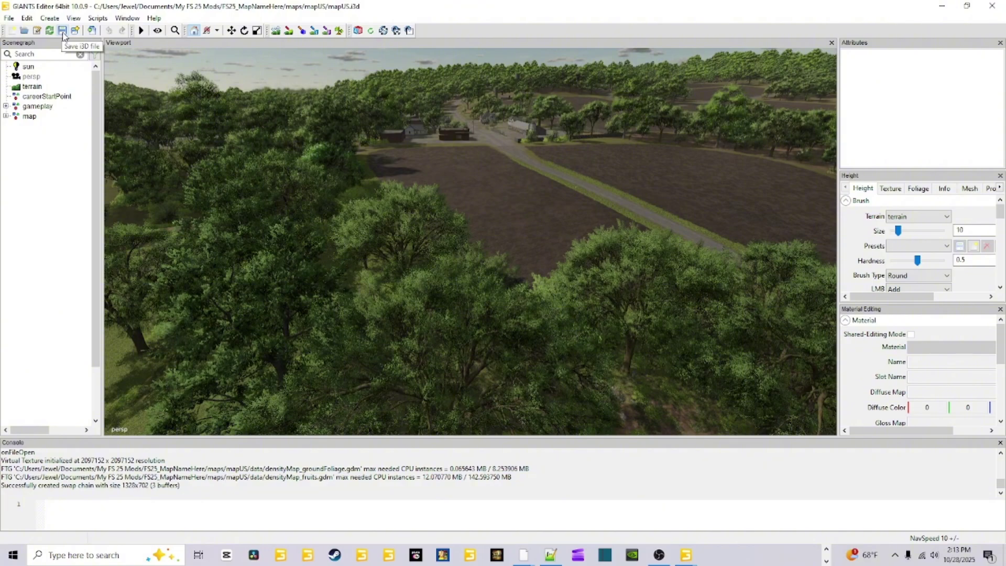
click(16, 20)
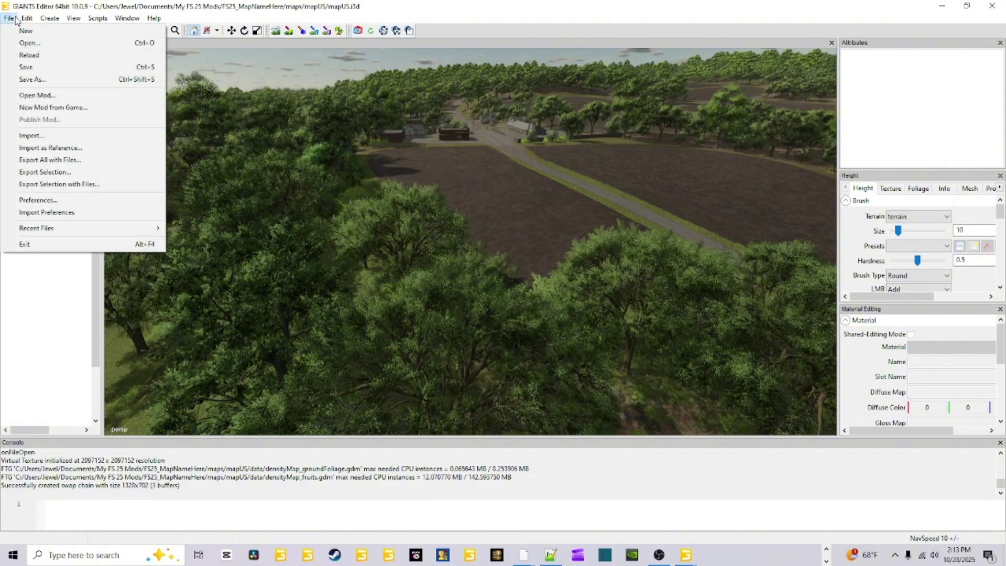
click(184, 40)
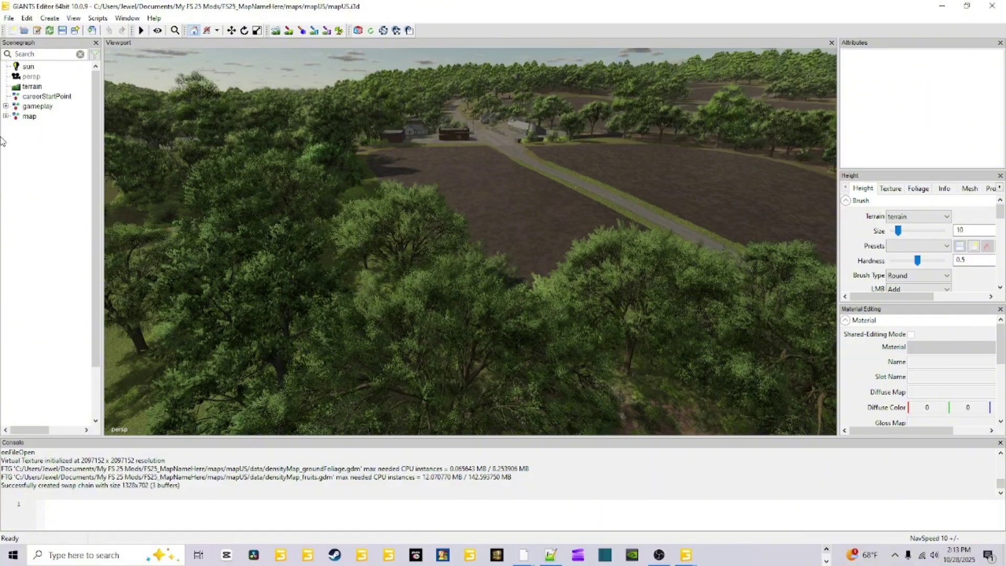
Open the editor's general preferences and inspect the full game installation path.
click(8, 19)
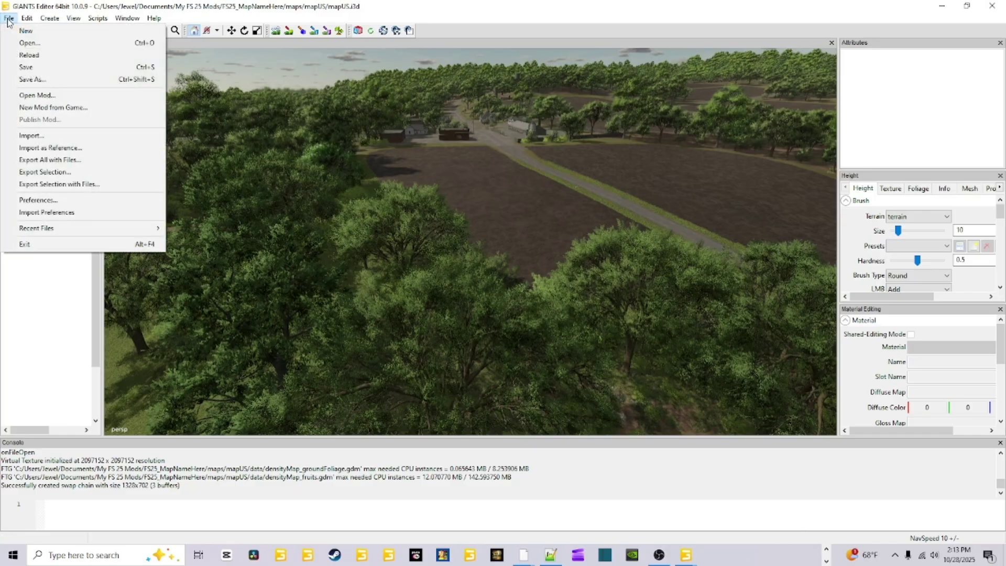
click(65, 204)
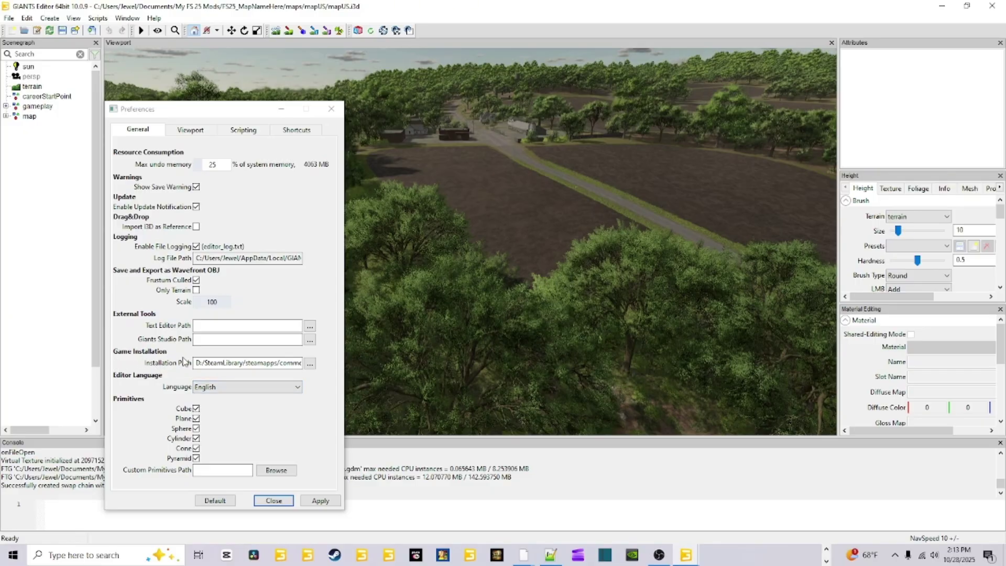
click(225, 363)
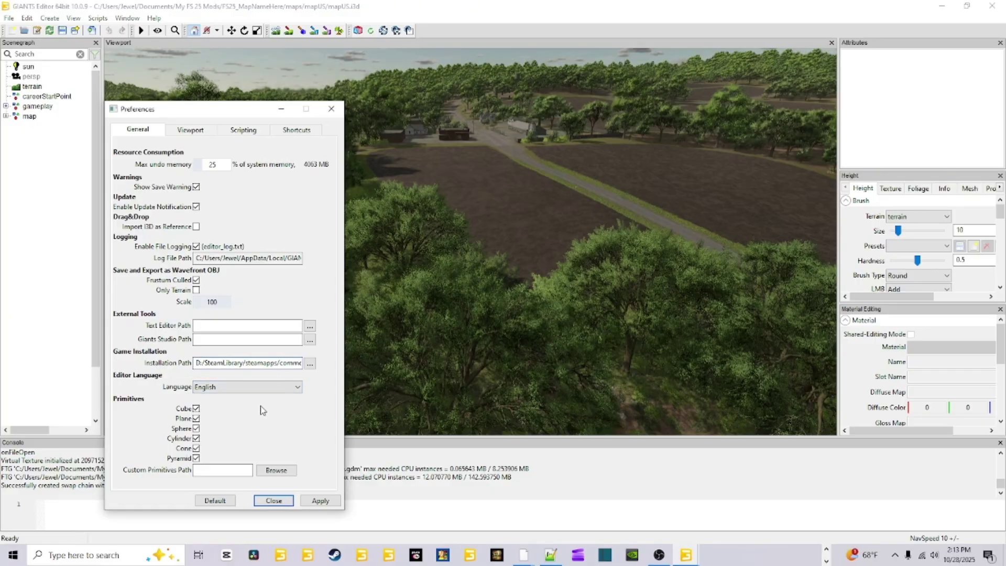
key(Right)
key(Right)
key(Right)
key(Right)
key(Right)
key(Right)
key(Right)
key(Right)
key(Right)
key(Right)
key(Right)
key(Right)
key(Right)
key(Right)
key(Right)
key(Right)
key(Right)
key(Right)
key(Right)
key(Right)
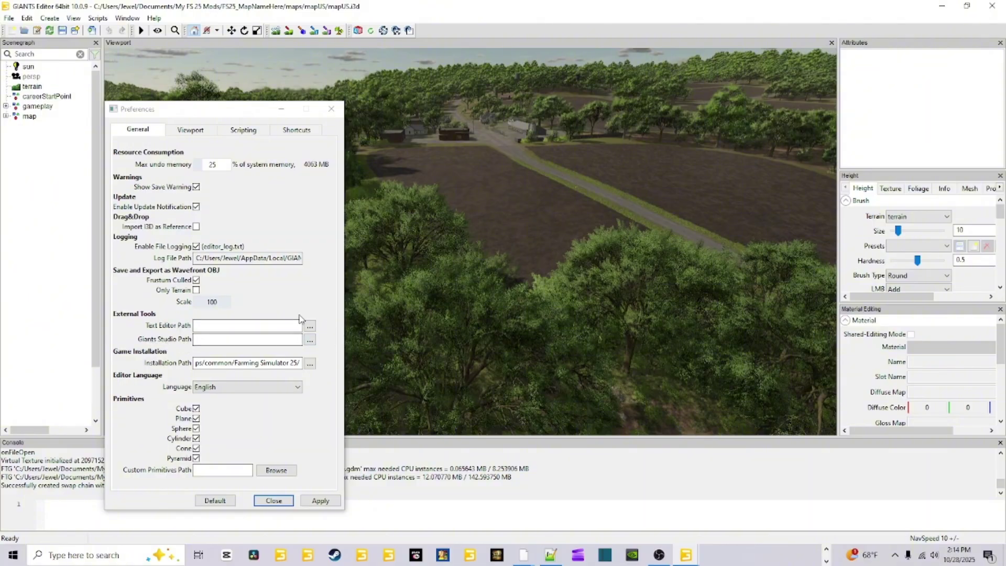
scroll(277, 387, down, 1)
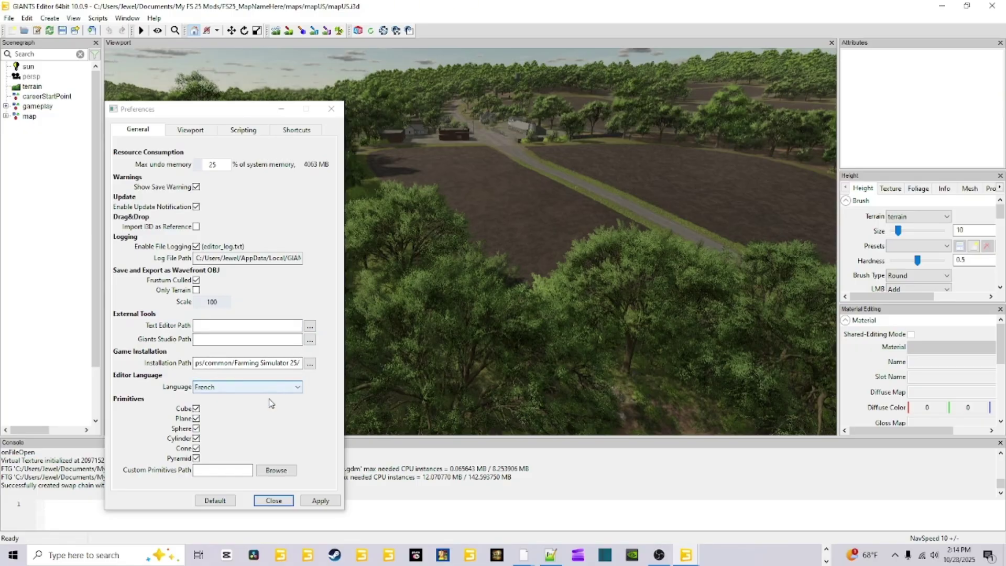
Review the viewport, scripting and keyboard shortcut preferences through to the end of the shortcut list, and close the preferences.
click(194, 131)
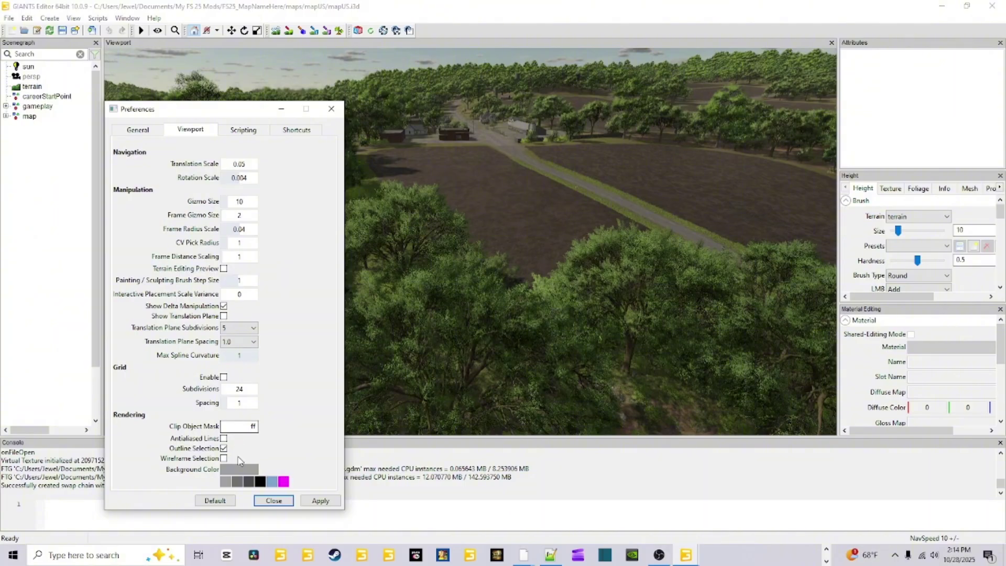
click(236, 132)
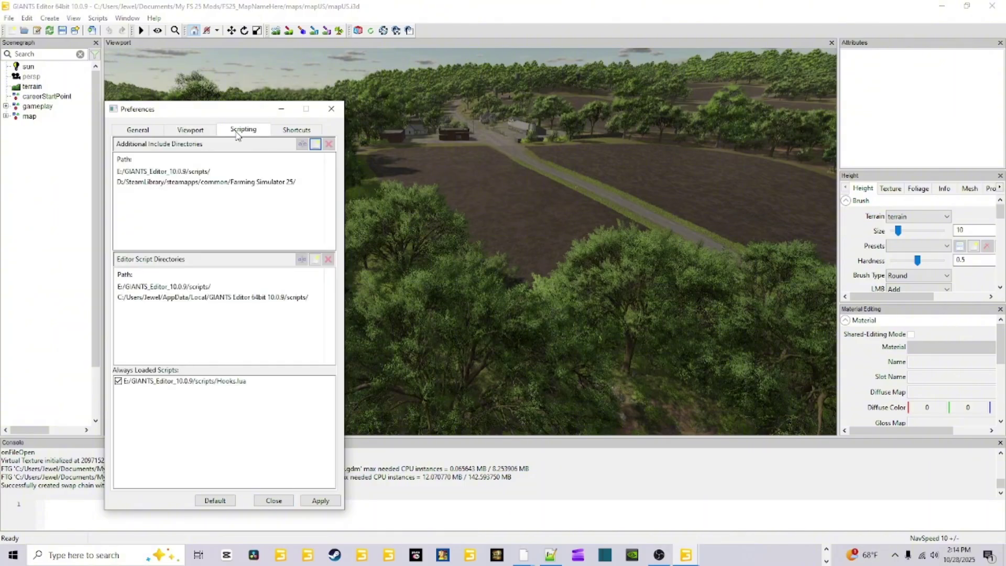
click(291, 133)
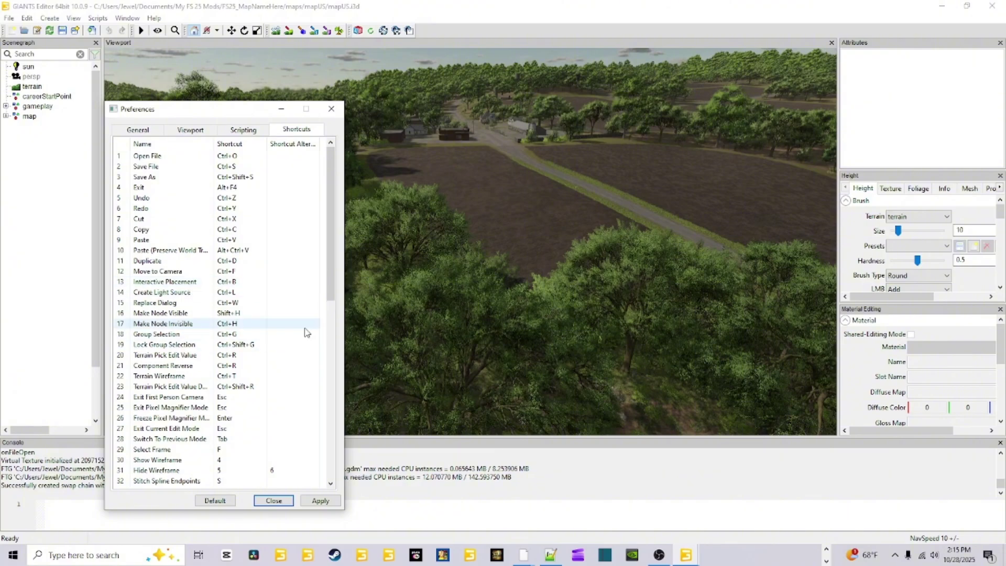
scroll(261, 299, down, 5)
scroll(260, 289, down, 6)
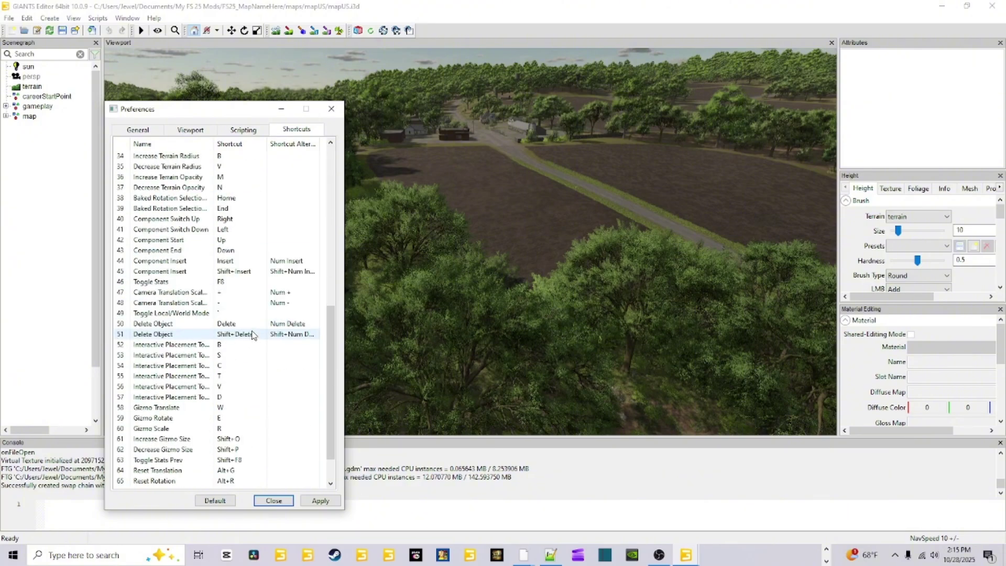
scroll(242, 438, down, 2)
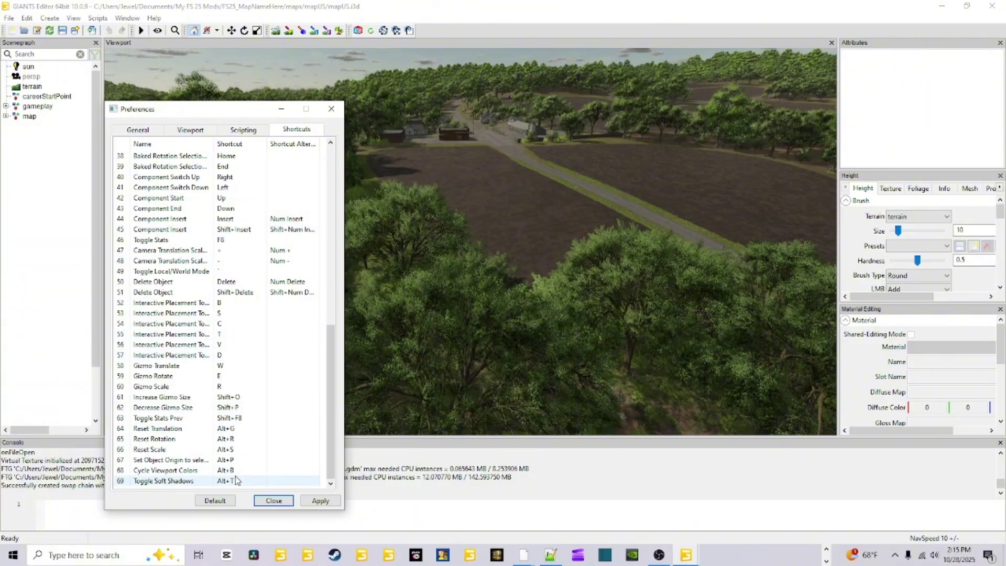
click(274, 500)
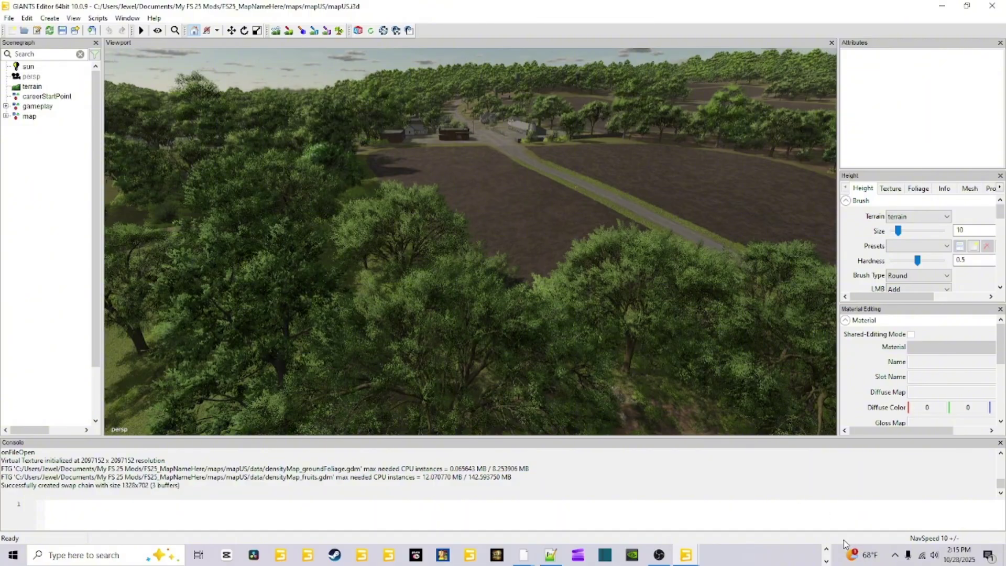
Switch to File Explorer and view the downloaded modding tools in the Downloads folder.
click(826, 550)
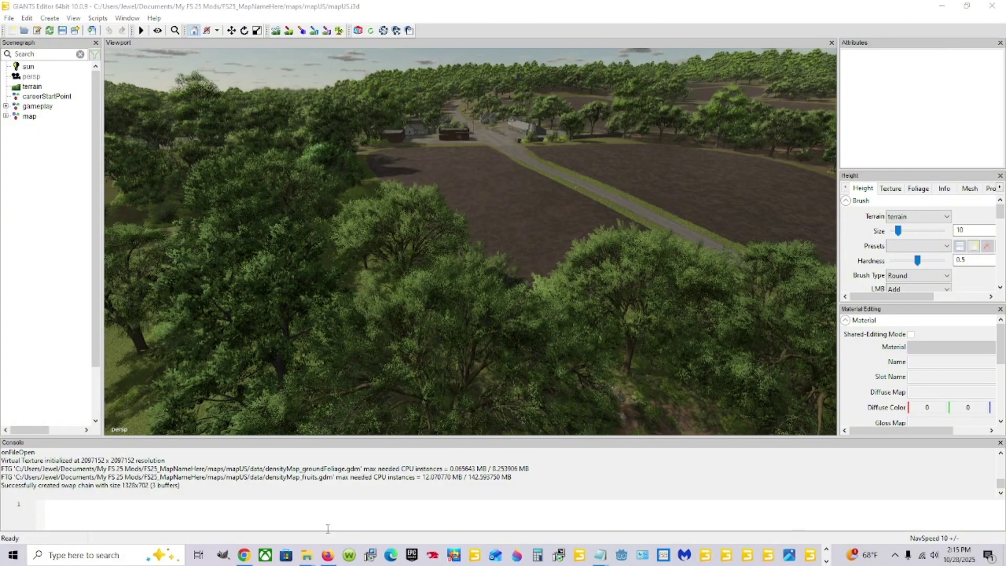
mouse_move(306, 555)
click(574, 505)
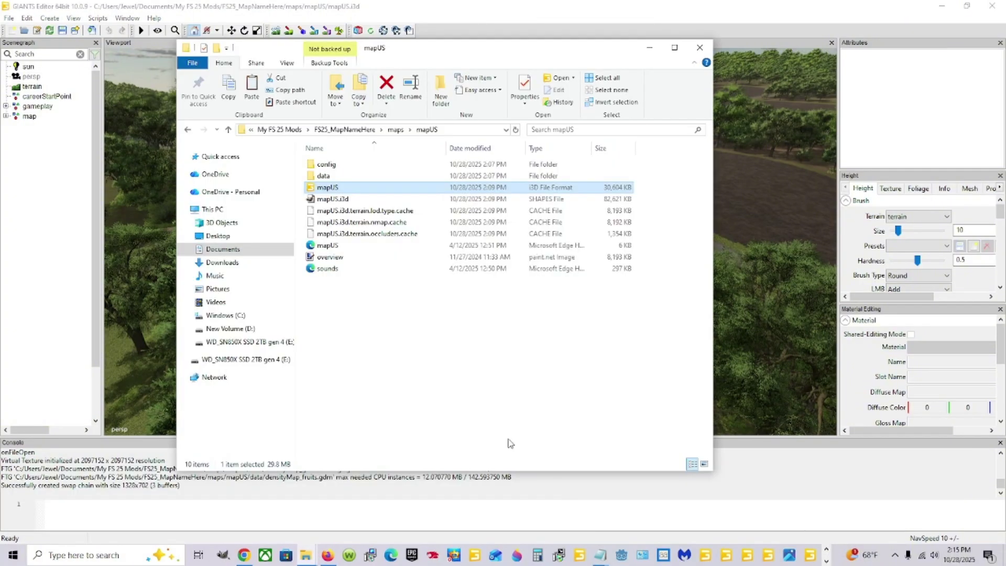
click(257, 263)
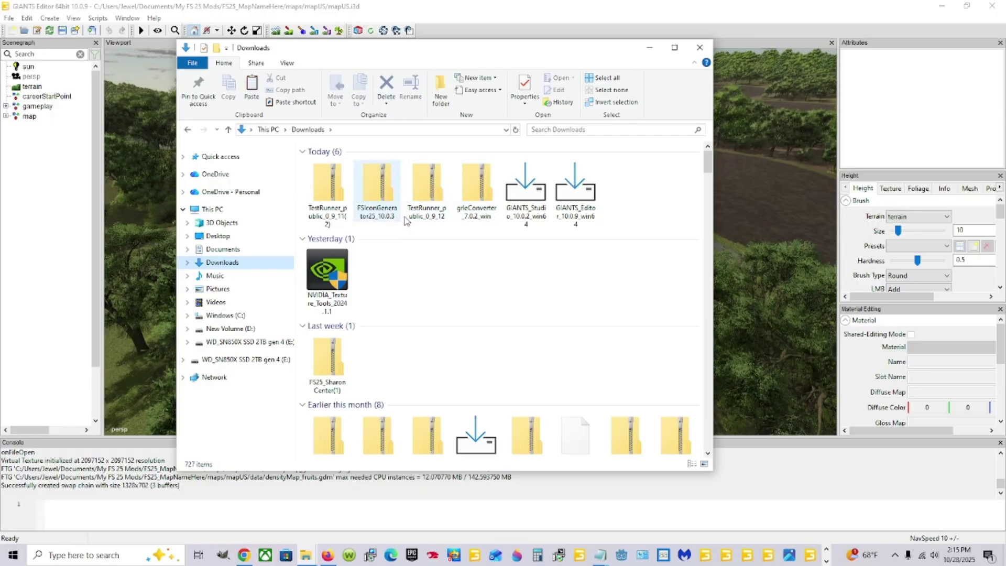
Browse New Volume (D:) to the Tools folder inside Utilites to view the GRLE converter files.
click(233, 329)
scroll(530, 309, down, 5)
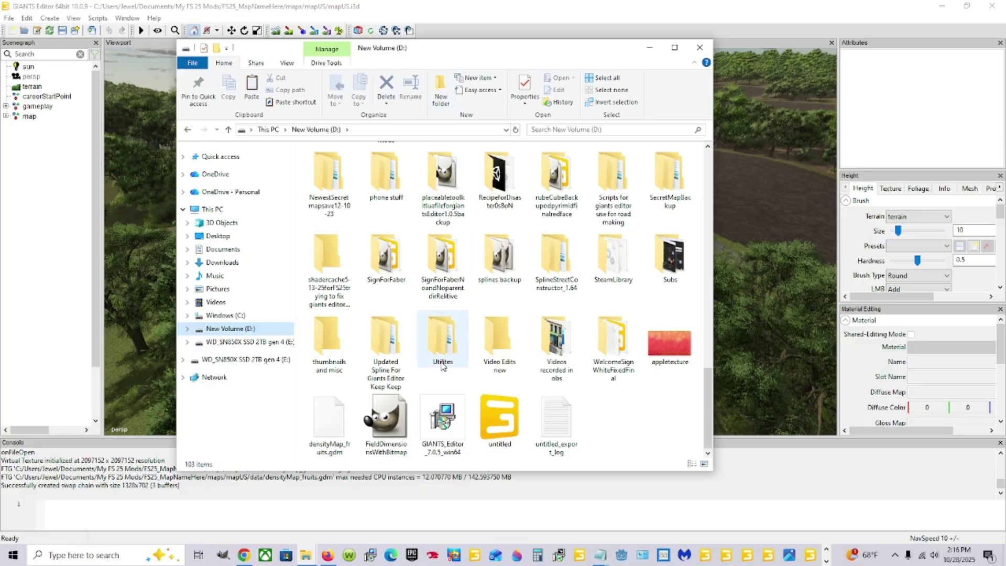
double_click(443, 346)
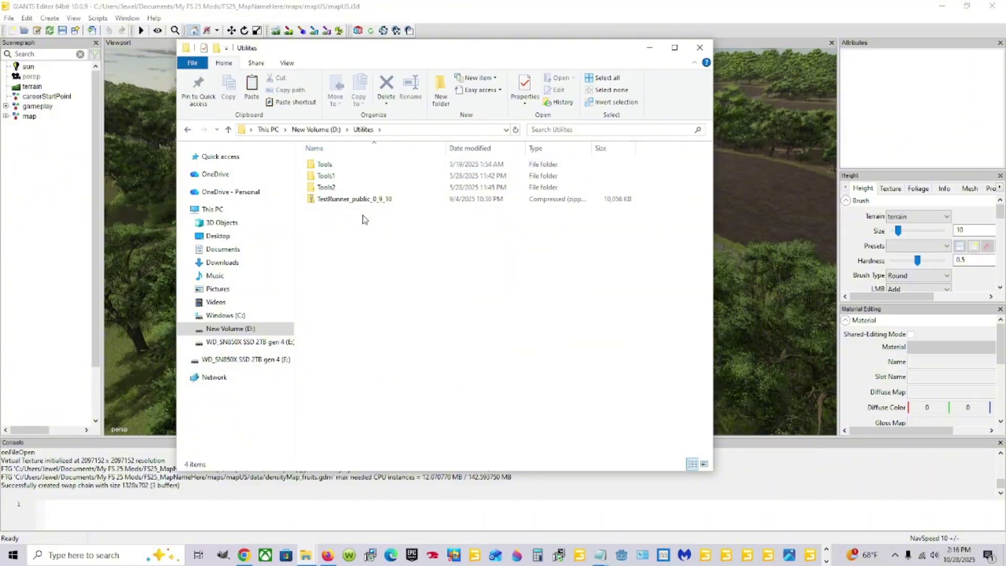
double_click(340, 166)
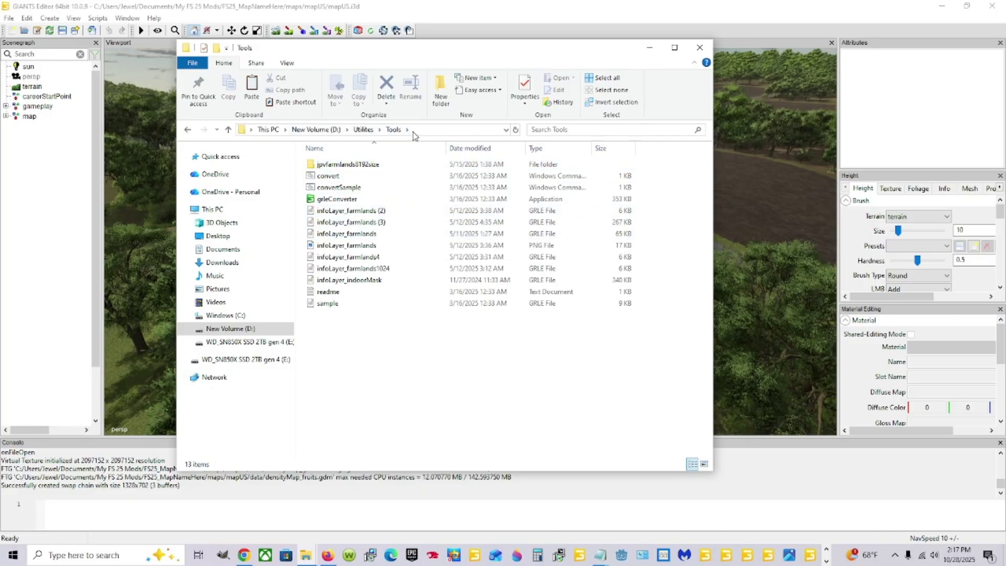
Return to the Utilites folder, view the actions available for the TestRunner_public_0_9_10 archive, and switch back to GIANTS Editor.
click(336, 131)
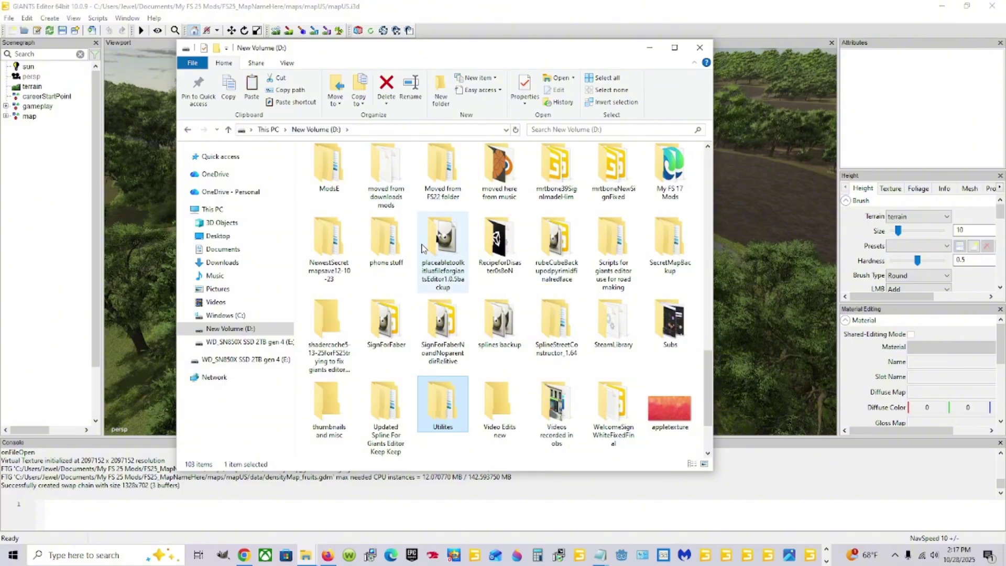
double_click(423, 393)
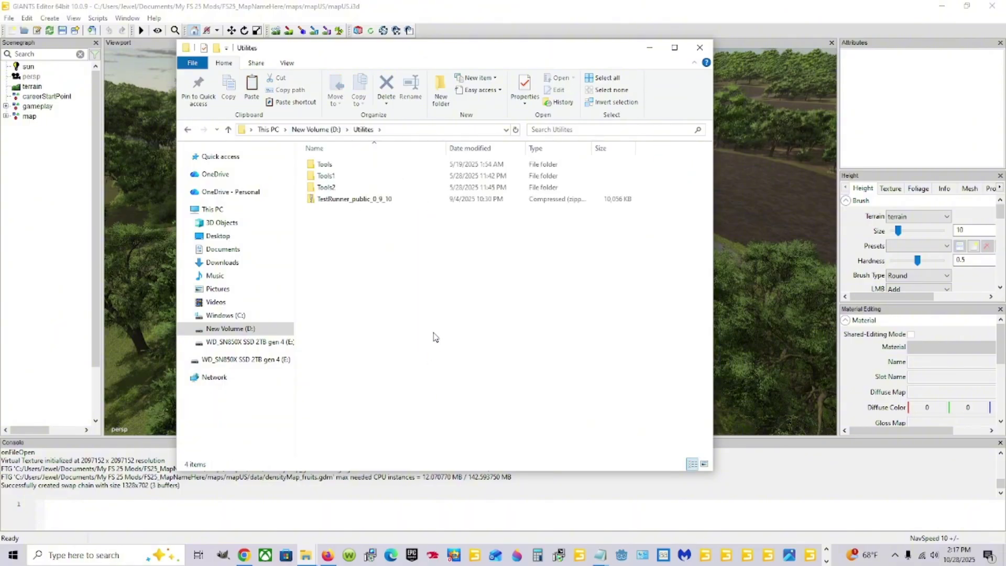
click(350, 205)
right_click(363, 200)
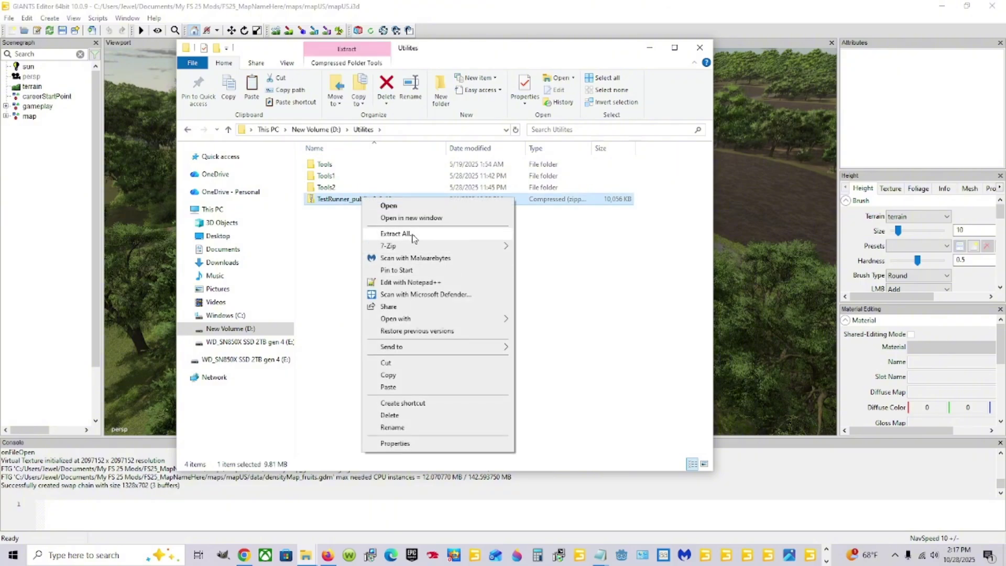
click(345, 244)
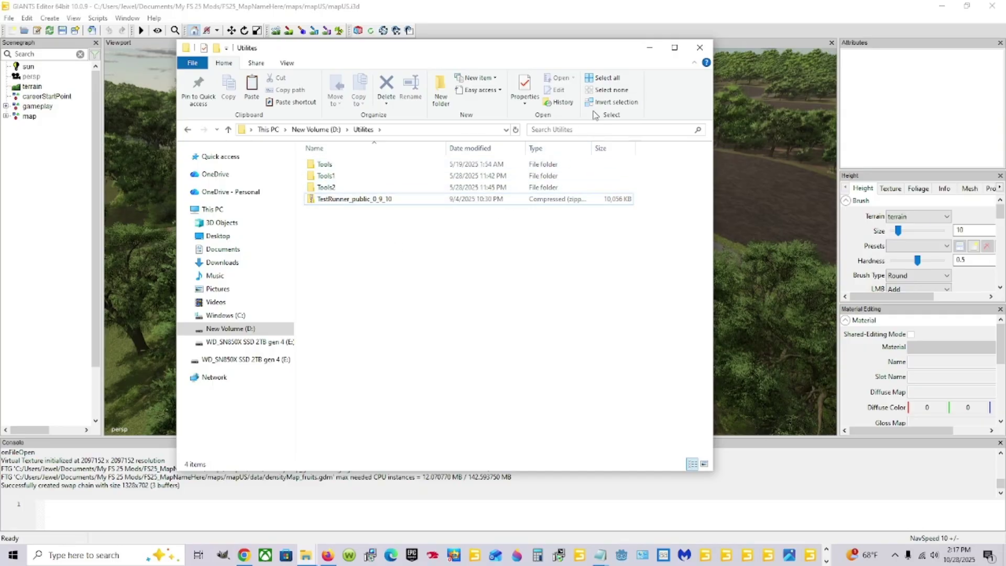
click(649, 47)
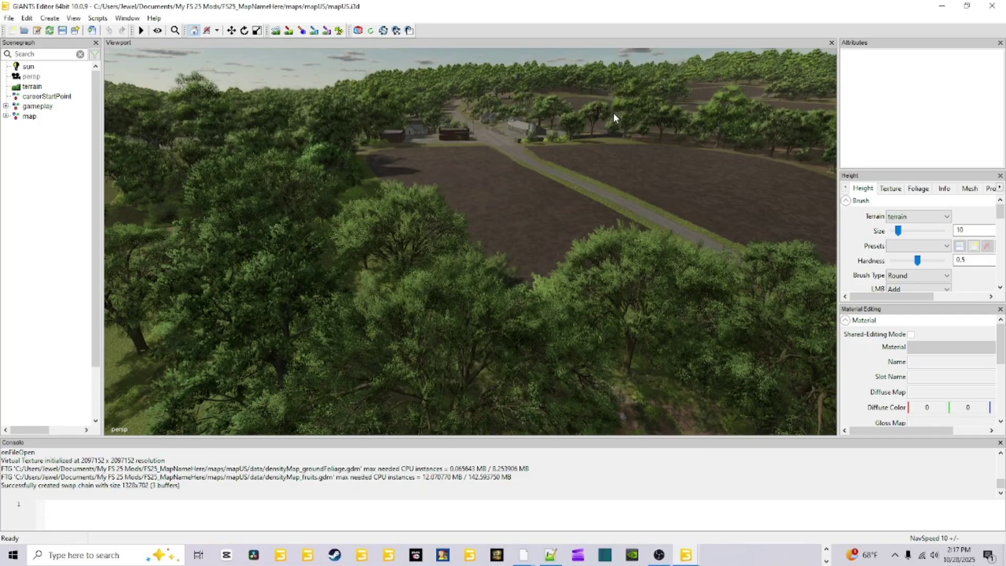